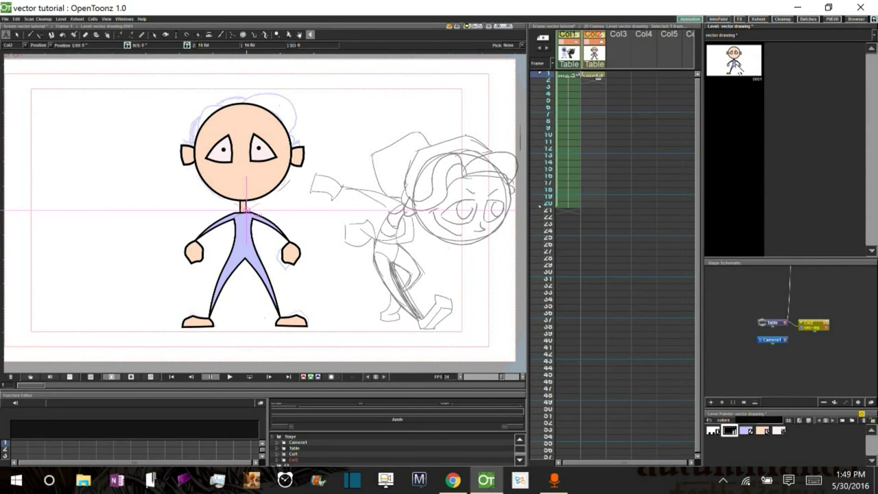
Duplicate drawing 0001 of the vector drawing level as a starting point for the second pose
{"action": "left_click", "coordinate": [738, 72]}
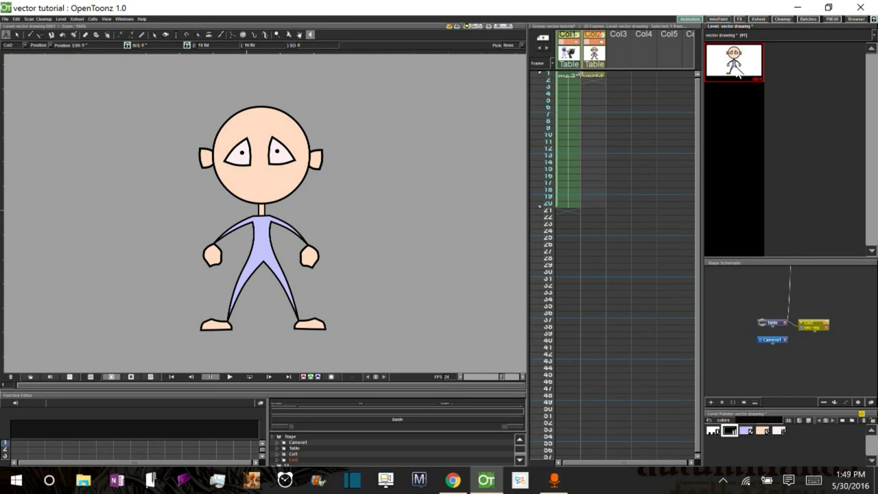
{"action": "left_click", "coordinate": [568, 75]}
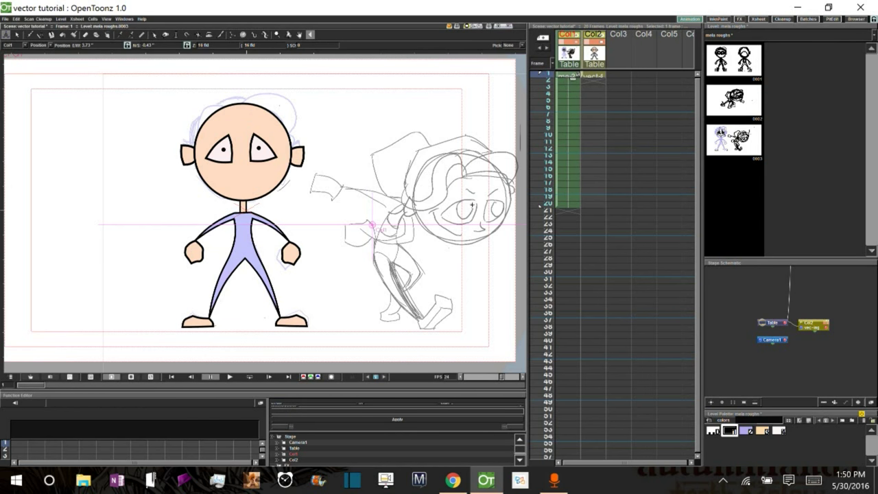
{"action": "left_click", "coordinate": [596, 80]}
{"action": "left_click", "coordinate": [747, 70]}
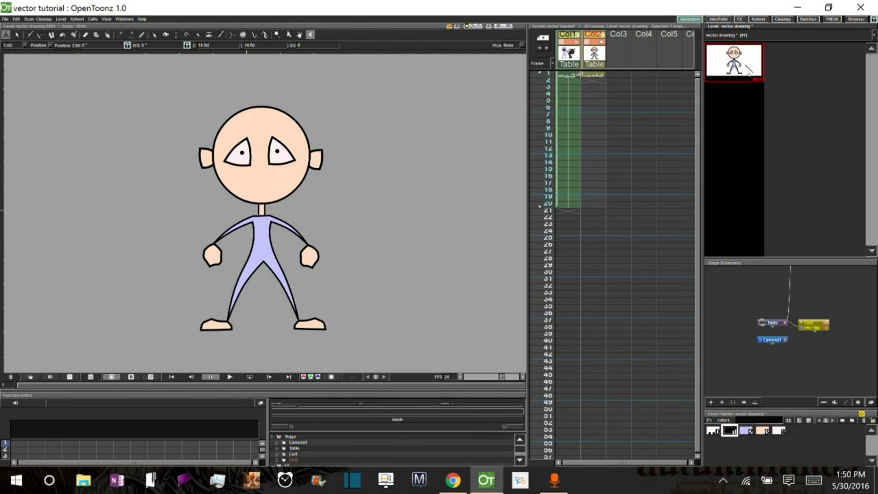
{"action": "right_click", "coordinate": [748, 68]}
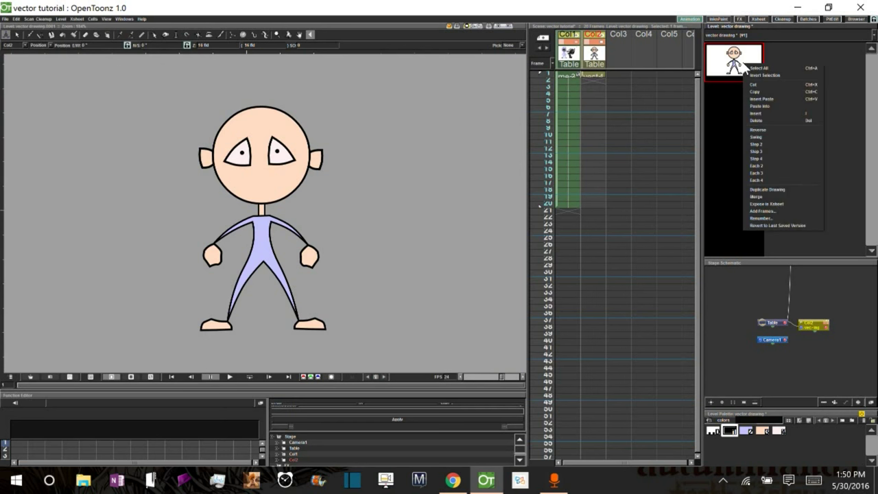
{"action": "left_click", "coordinate": [777, 191]}
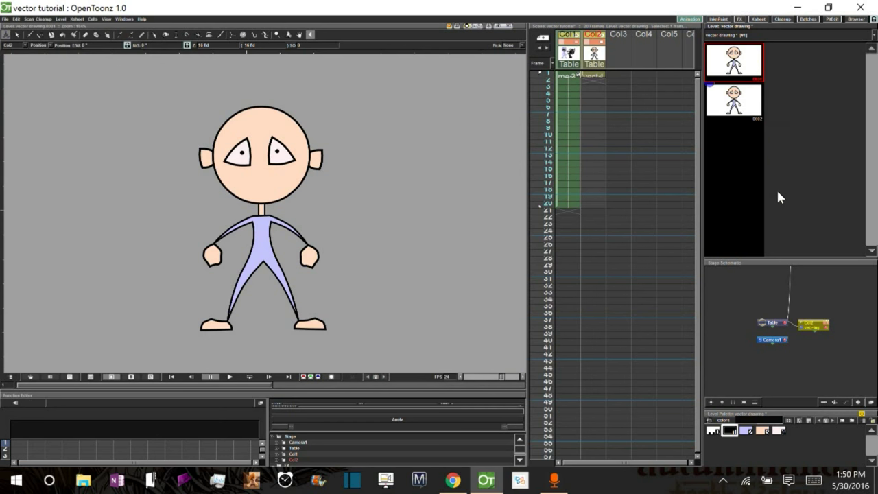
Place the duplicated drawing 0002 in frame 2 of Col2
{"action": "mouse_move", "coordinate": [751, 103]}
{"action": "left_mouse_down"}
{"action": "mouse_move", "coordinate": [623, 95]}
{"action": "mouse_move", "coordinate": [597, 82]}
{"action": "left_mouse_up"}
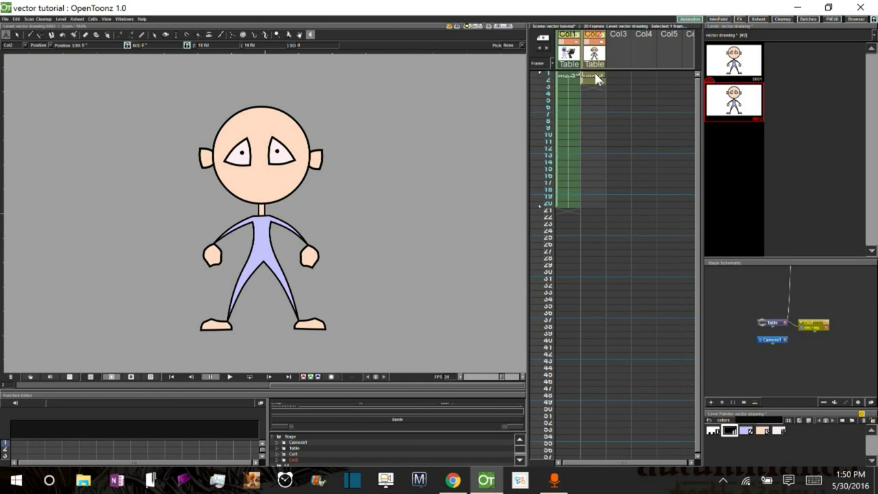
{"action": "left_click", "coordinate": [594, 75]}
{"action": "left_click", "coordinate": [590, 80]}
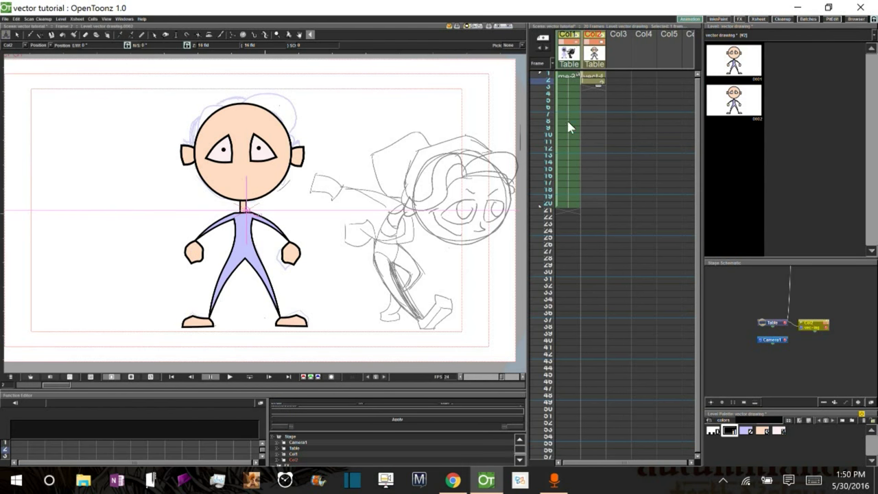
Shift the Col1 rough sketch on frame 2 sideways so the running pose lies next to the coloured figure's body
{"action": "left_click", "coordinate": [574, 78]}
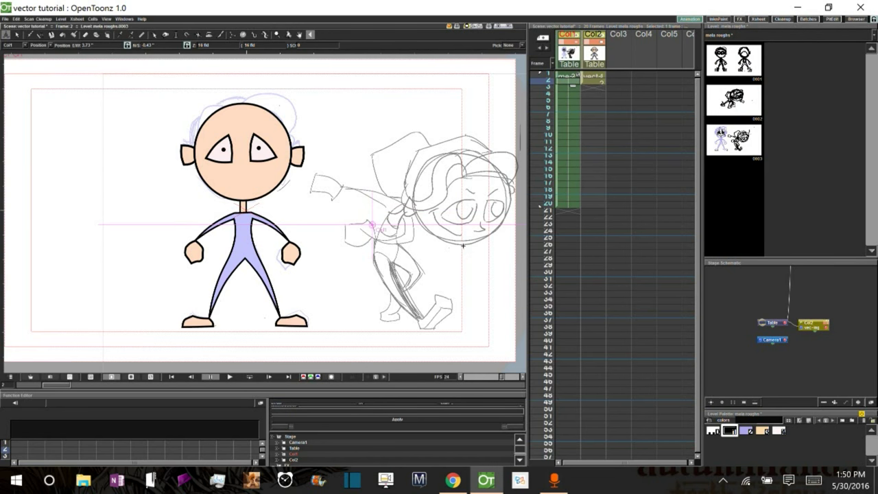
{"action": "mouse_move", "coordinate": [472, 245]}
{"action": "left_mouse_down"}
{"action": "mouse_move", "coordinate": [314, 238]}
{"action": "mouse_move", "coordinate": [377, 247]}
{"action": "mouse_move", "coordinate": [361, 253]}
{"action": "left_mouse_up"}
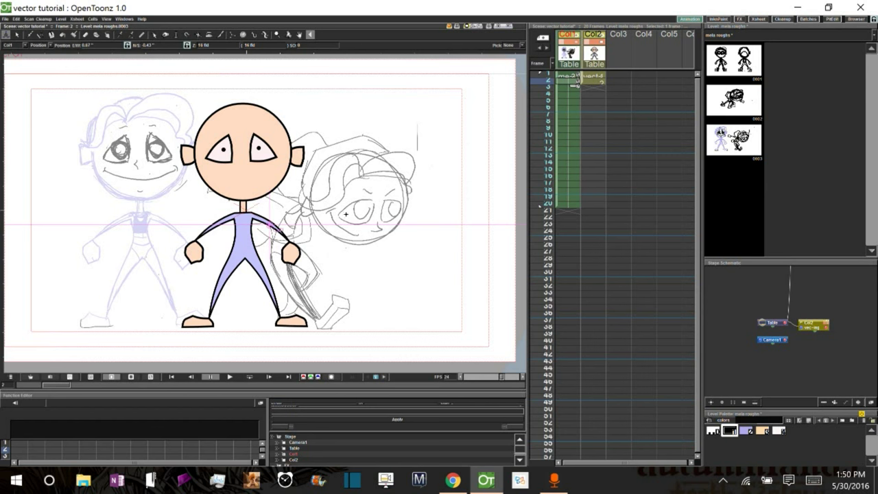
{"action": "left_click_drag", "start_coordinate": [350, 211], "coordinate": [359, 217]}
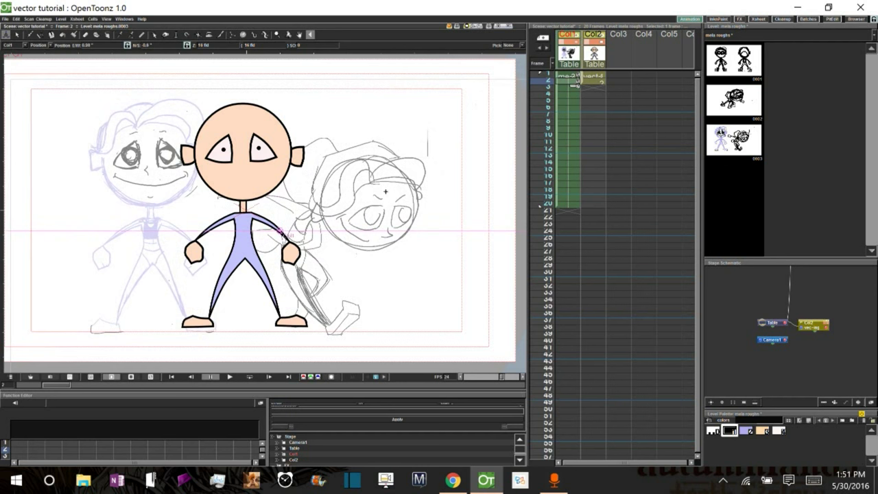
Lower the opacity of Col2 to about 61% so the rough sketch shows through the coloured figure
{"action": "left_click", "coordinate": [593, 77]}
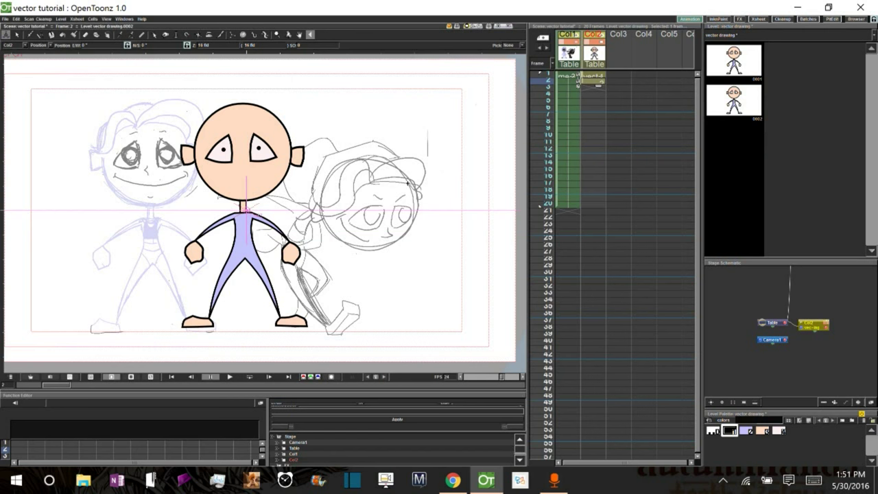
{"action": "key", "text": "space"}
{"action": "scroll", "coordinate": [396, 198], "scroll_direction": "up", "scroll_amount": 2}
{"action": "key", "text": "space"}
{"action": "left_click_drag", "start_coordinate": [402, 203], "coordinate": [368, 192]}
{"action": "key", "text": "a"}
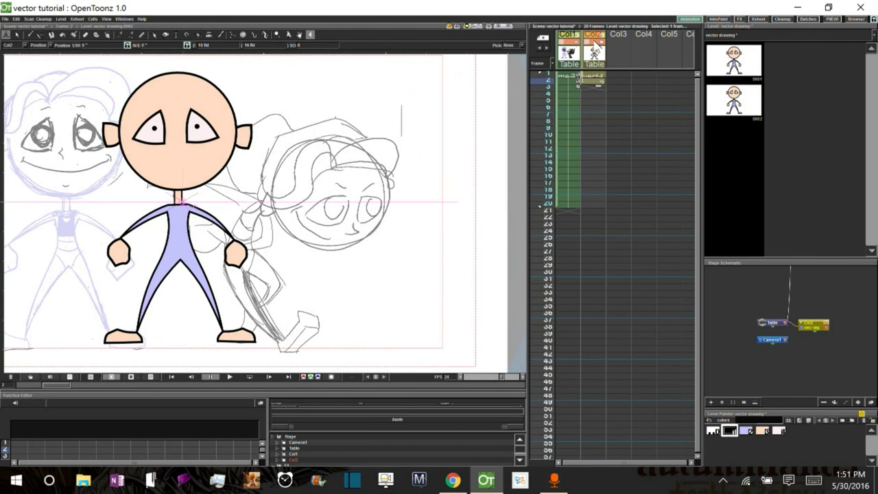
{"action": "left_click", "coordinate": [594, 44]}
{"action": "left_click_drag", "start_coordinate": [608, 37], "coordinate": [606, 36]}
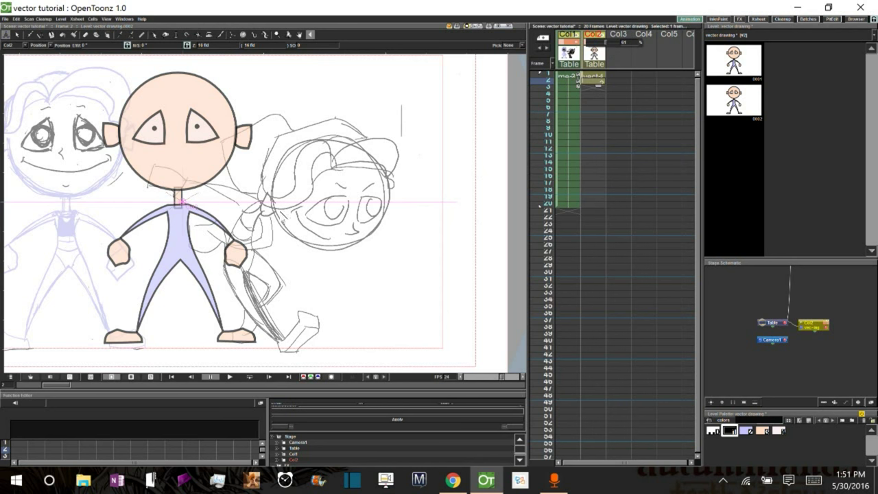
Move the figure's head, face, ears and neck together off the body, out of the way of the running pose
{"action": "key", "text": "s"}
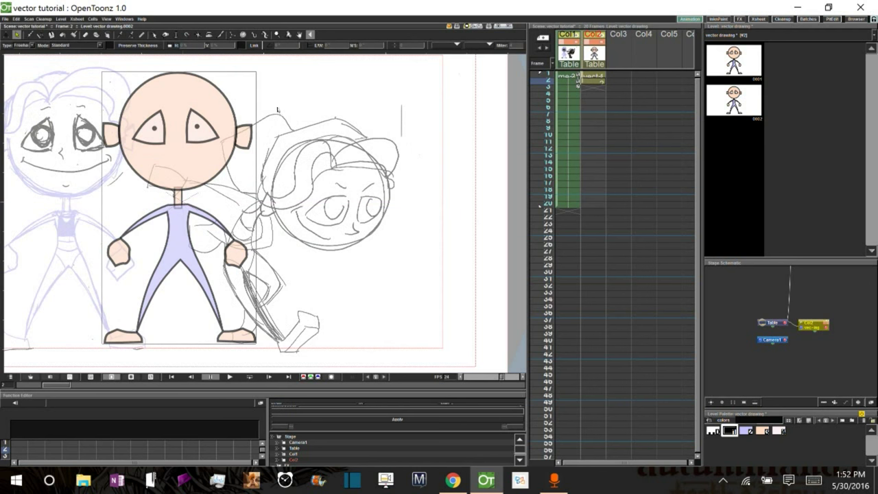
{"action": "mouse_move", "coordinate": [208, 67]}
{"action": "left_mouse_down"}
{"action": "mouse_move", "coordinate": [141, 67]}
{"action": "mouse_move", "coordinate": [98, 86]}
{"action": "mouse_move", "coordinate": [94, 133]}
{"action": "mouse_move", "coordinate": [117, 184]}
{"action": "mouse_move", "coordinate": [160, 214]}
{"action": "mouse_move", "coordinate": [217, 212]}
{"action": "mouse_move", "coordinate": [266, 165]}
{"action": "mouse_move", "coordinate": [286, 107]}
{"action": "mouse_move", "coordinate": [278, 66]}
{"action": "left_mouse_up"}
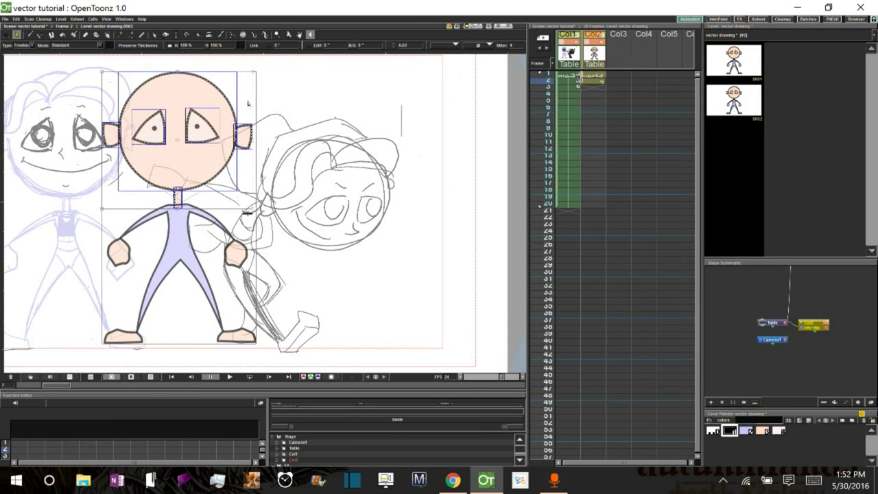
{"action": "mouse_move", "coordinate": [232, 113]}
{"action": "left_mouse_down"}
{"action": "mouse_move", "coordinate": [359, 85]}
{"action": "mouse_move", "coordinate": [483, 81]}
{"action": "mouse_move", "coordinate": [482, 95]}
{"action": "mouse_move", "coordinate": [232, 102]}
{"action": "mouse_move", "coordinate": [133, 87]}
{"action": "mouse_move", "coordinate": [135, 103]}
{"action": "left_mouse_up"}
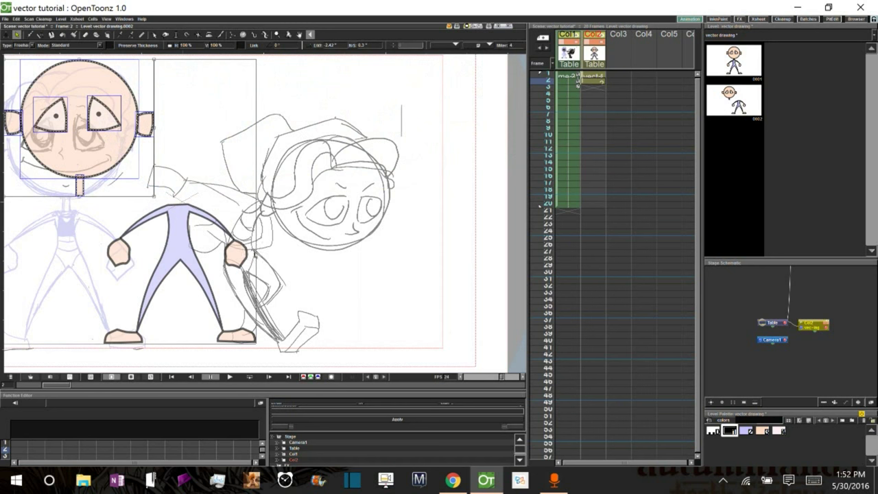
{"action": "left_click", "coordinate": [282, 258]}
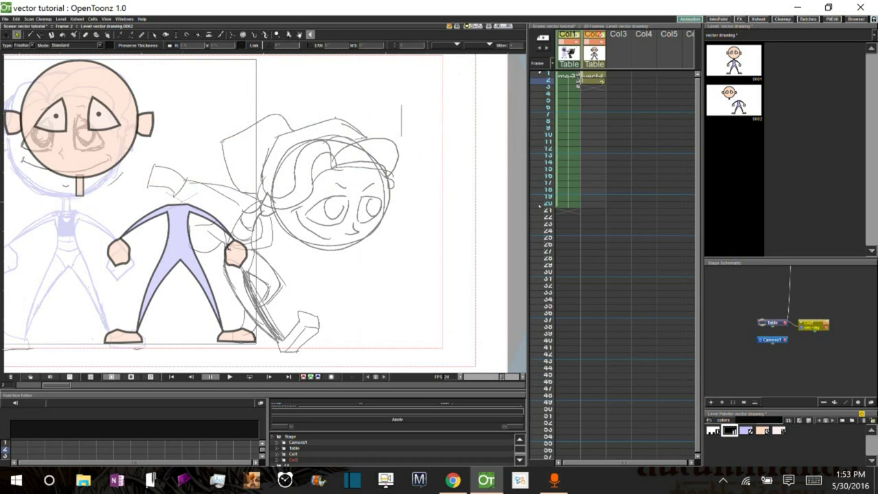
Rotate the hand nearest the running pose by about -121° and position it over the rough sketch's lower hand
{"action": "left_click", "coordinate": [229, 247]}
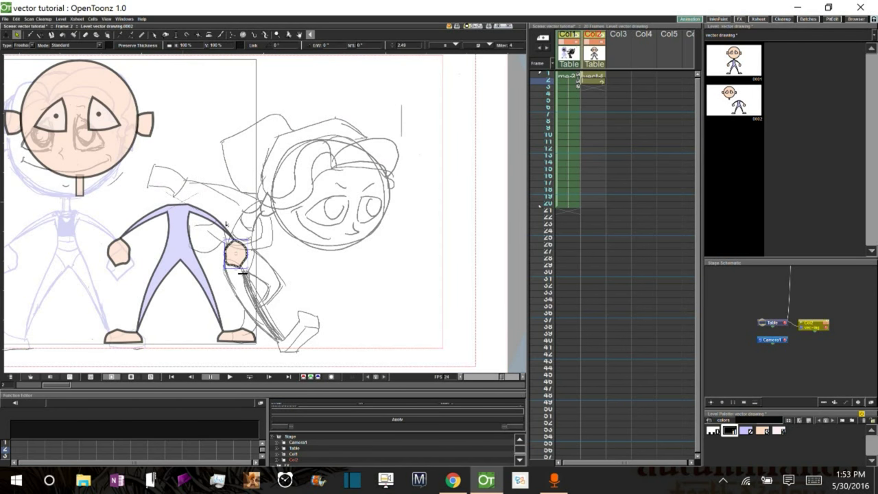
{"action": "key", "text": "c"}
{"action": "left_click", "coordinate": [227, 233]}
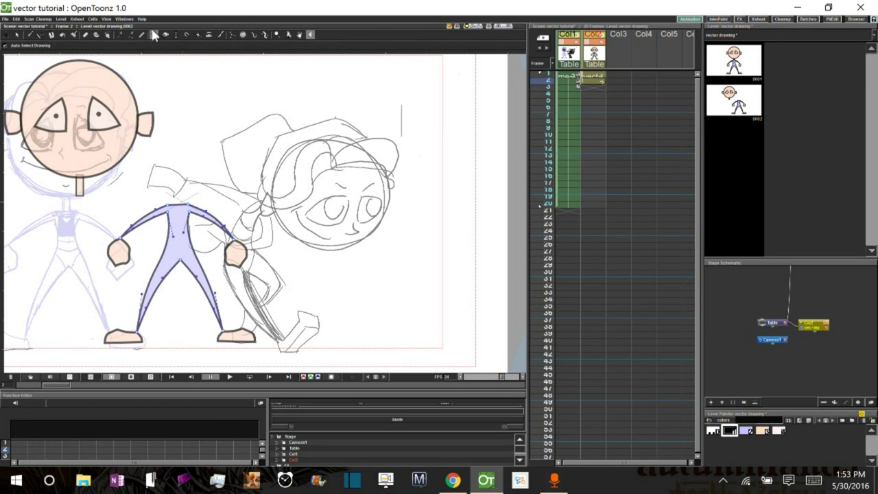
{"action": "left_click", "coordinate": [243, 251]}
{"action": "left_click", "coordinate": [17, 34]}
{"action": "key", "text": "ctrl+a"}
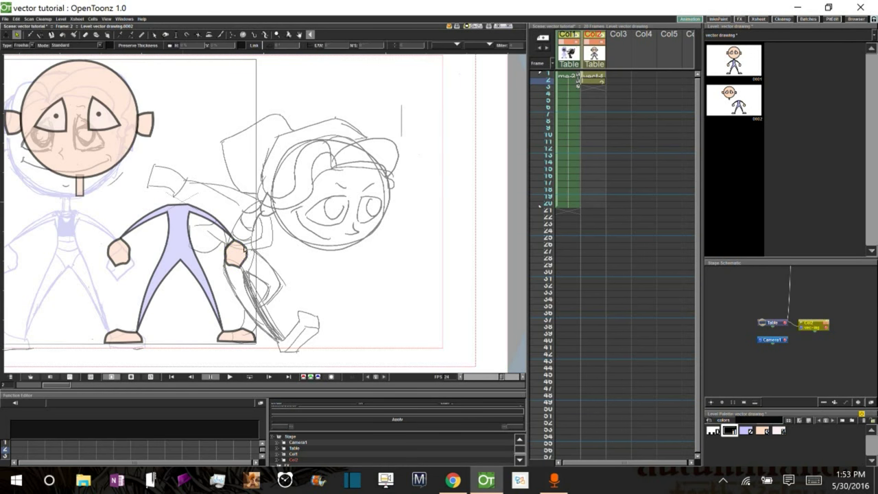
{"action": "left_click", "coordinate": [240, 253]}
{"action": "mouse_move", "coordinate": [242, 272]}
{"action": "left_mouse_down"}
{"action": "mouse_move", "coordinate": [219, 265]}
{"action": "mouse_move", "coordinate": [218, 248]}
{"action": "mouse_move", "coordinate": [235, 241]}
{"action": "mouse_move", "coordinate": [223, 231]}
{"action": "left_mouse_up"}
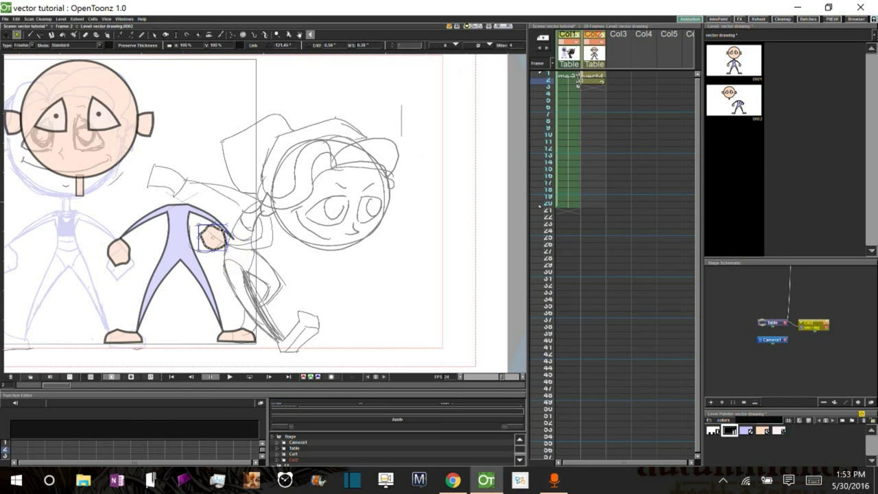
Try to stretch the rotated hand's outline to the rough hand by moving its control points, and undo the changes
{"action": "left_click", "coordinate": [154, 35]}
{"action": "left_click", "coordinate": [216, 242]}
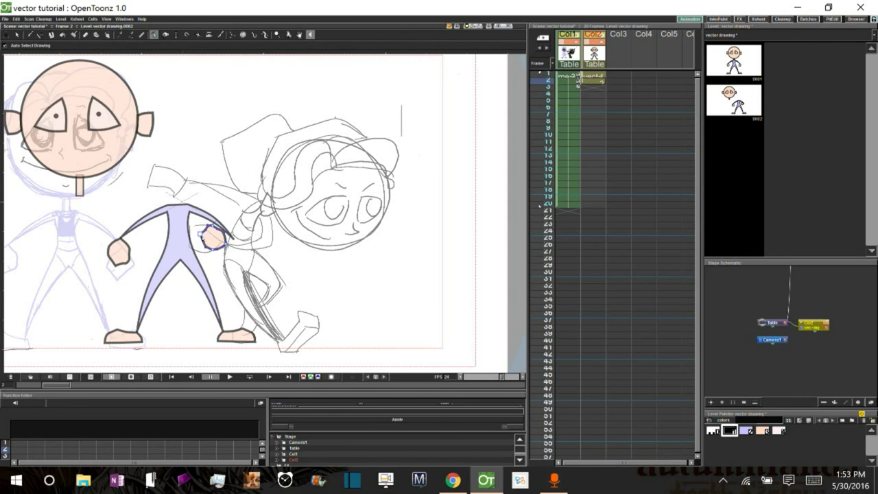
{"action": "left_click_drag", "start_coordinate": [201, 234], "coordinate": [191, 249]}
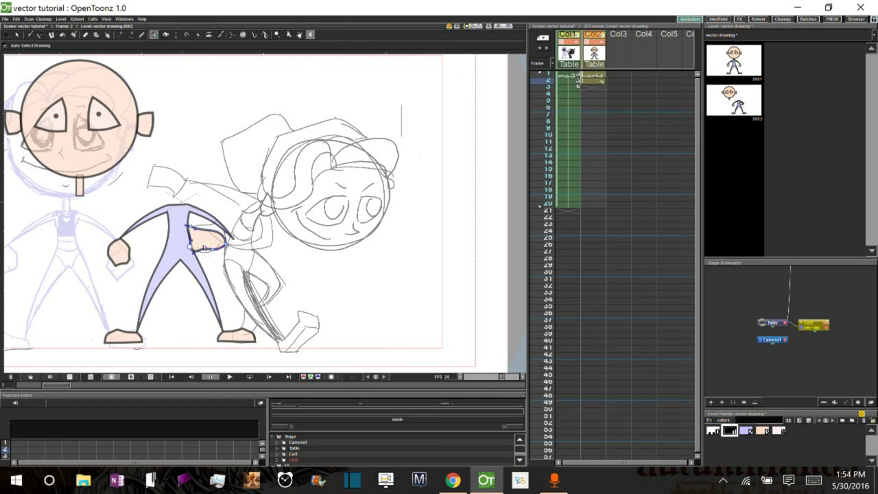
{"action": "key", "text": "ctrl+z"}
{"action": "key", "text": "ctrl+z"}
{"action": "key", "text": "ctrl+z"}
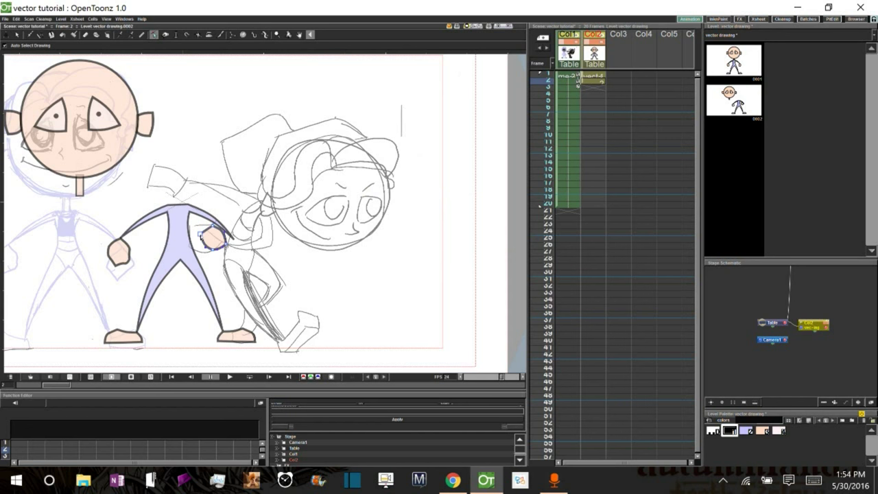
Delete the surplus control points from the rotated hand's outline to simplify its shape
{"action": "left_click", "coordinate": [212, 249], "text": "alt"}
{"action": "left_click", "coordinate": [226, 244], "text": "alt"}
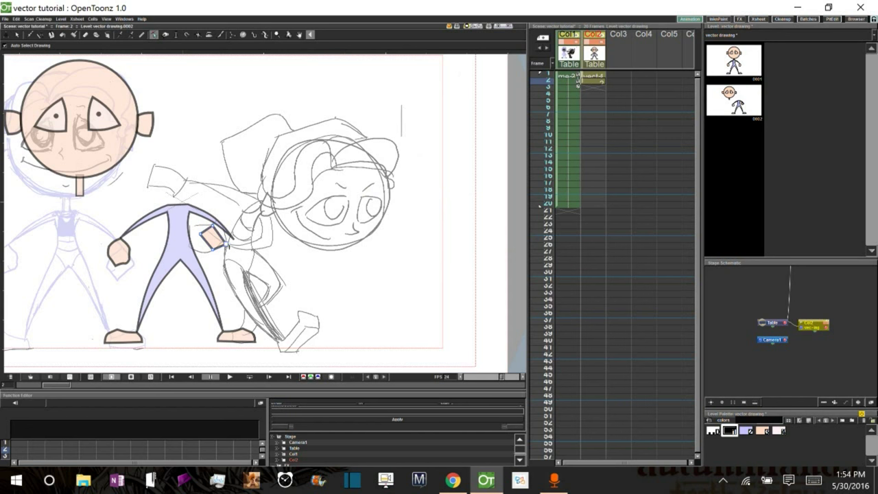
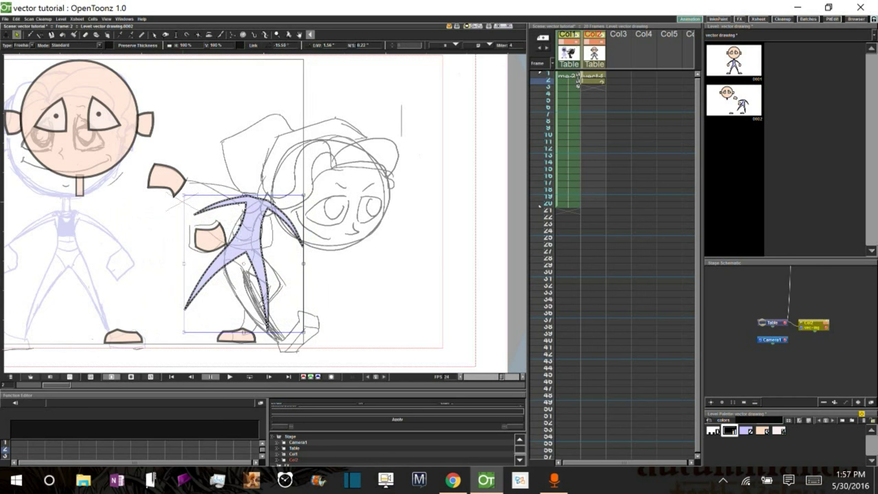
Reshape the body's crotch and one leg with the Control Point Editor to follow the rough sketch's bent knee
{"action": "key", "text": "c"}
{"action": "left_click_drag", "start_coordinate": [267, 330], "coordinate": [296, 287]}
{"action": "left_click_drag", "start_coordinate": [247, 252], "coordinate": [247, 269]}
{"action": "mouse_move", "coordinate": [265, 286]}
{"action": "left_mouse_down"}
{"action": "mouse_move", "coordinate": [255, 296]}
{"action": "mouse_move", "coordinate": [273, 282]}
{"action": "left_mouse_up"}
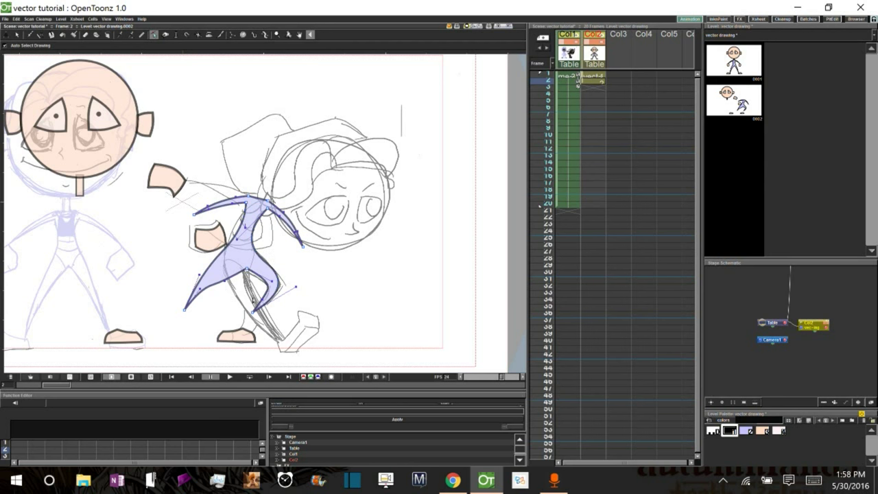
{"action": "left_click_drag", "start_coordinate": [251, 314], "coordinate": [251, 313]}
{"action": "left_click_drag", "start_coordinate": [272, 282], "coordinate": [248, 270]}
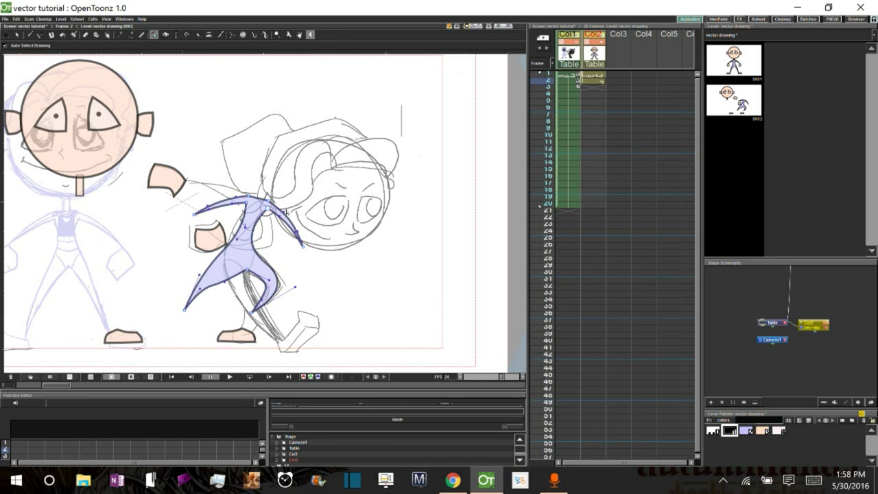
Compare the standing pose in frame 1 with the reshaped pose in frame 2 of Col2
{"action": "left_click", "coordinate": [595, 76]}
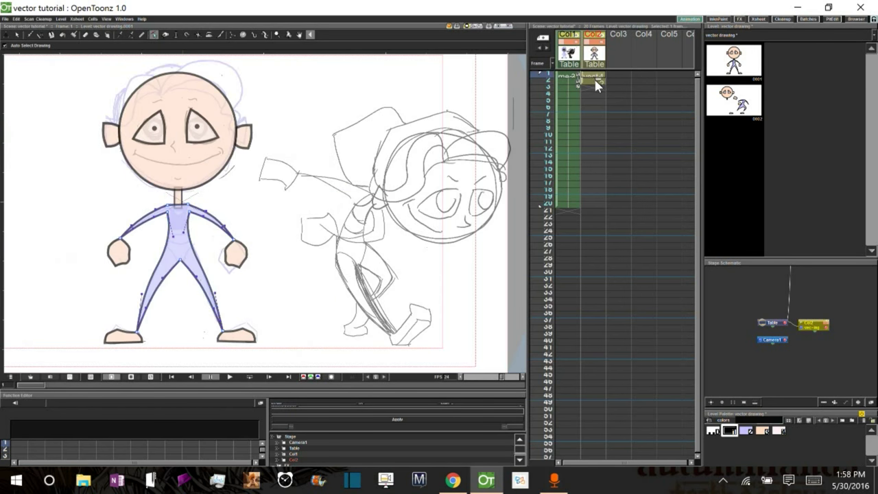
{"action": "key", "text": "Down"}
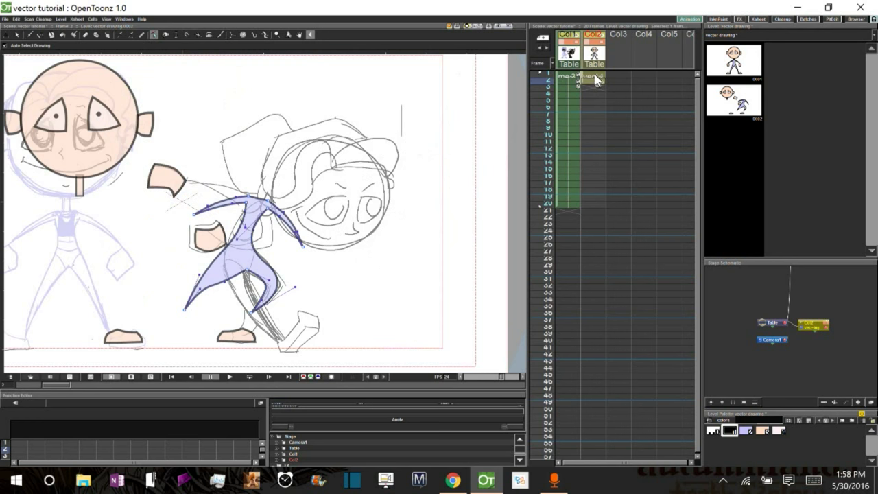
{"action": "key", "text": "Up"}
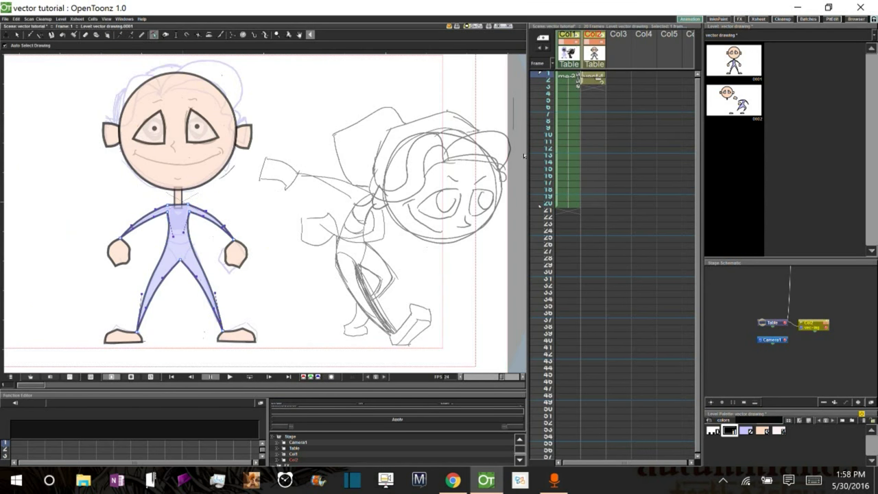
{"action": "left_click", "coordinate": [591, 80]}
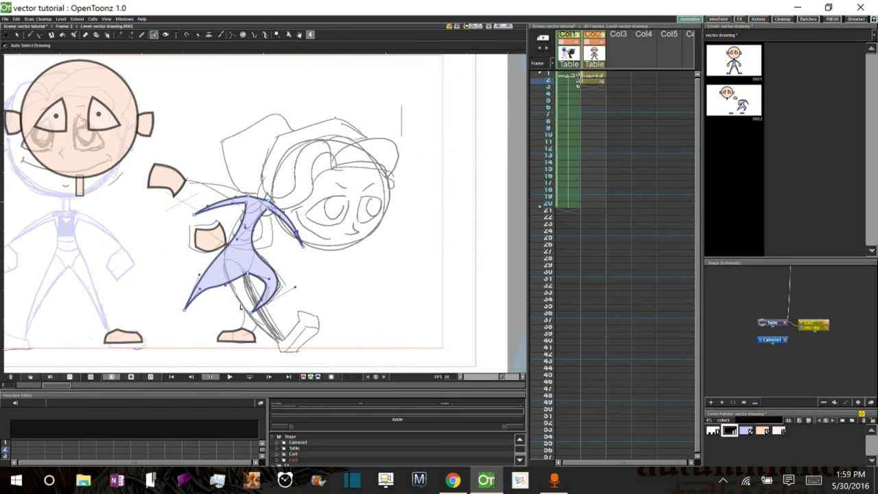
Move the control points of the body's other leg and both arms to match the rough running pose
{"action": "left_click_drag", "start_coordinate": [183, 311], "coordinate": [280, 340]}
{"action": "left_click_drag", "start_coordinate": [292, 306], "coordinate": [227, 298]}
{"action": "mouse_move", "coordinate": [303, 247]}
{"action": "left_mouse_down"}
{"action": "mouse_move", "coordinate": [225, 243]}
{"action": "mouse_move", "coordinate": [267, 257]}
{"action": "left_mouse_up"}
{"action": "left_click_drag", "start_coordinate": [195, 215], "coordinate": [186, 181]}
{"action": "left_click", "coordinate": [289, 255]}
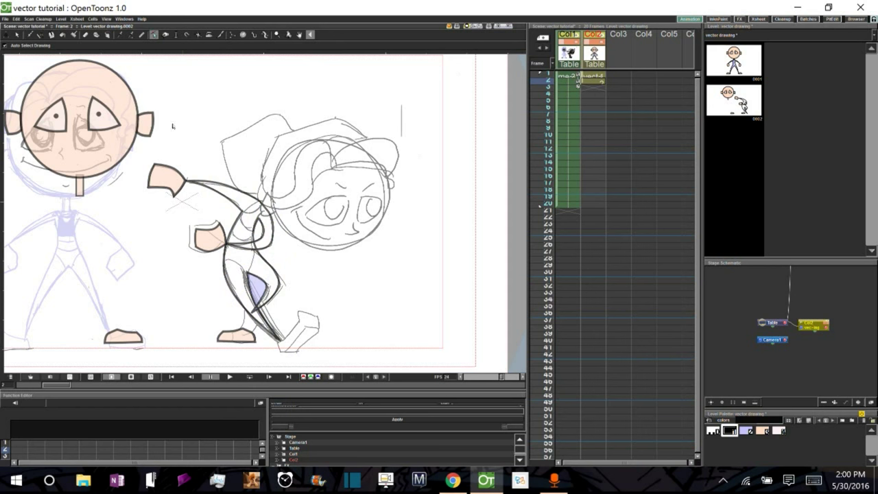
Reshape the foot beneath the bent leg with its control points so its ankle meets the leg and its outline fits the rough
{"action": "left_click", "coordinate": [254, 340]}
{"action": "left_click_drag", "start_coordinate": [223, 332], "coordinate": [252, 314]}
{"action": "left_click_drag", "start_coordinate": [253, 327], "coordinate": [255, 334]}
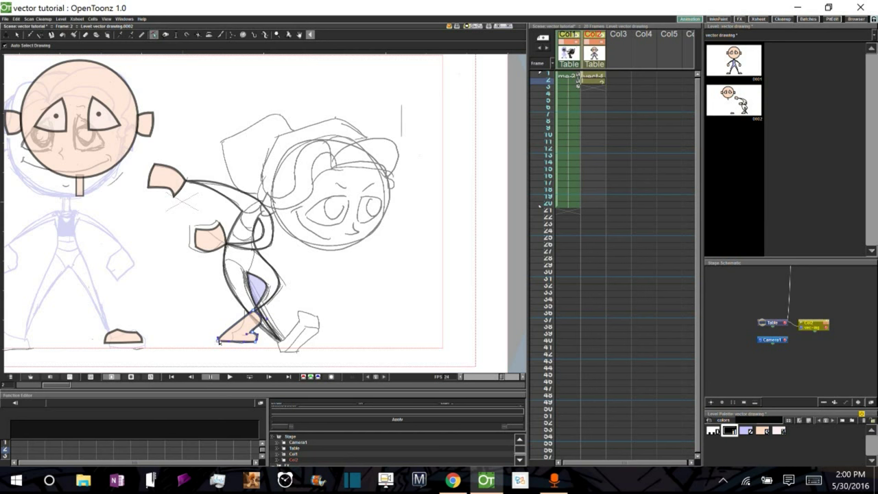
{"action": "mouse_move", "coordinate": [218, 343]}
{"action": "left_mouse_down"}
{"action": "mouse_move", "coordinate": [252, 336]}
{"action": "mouse_move", "coordinate": [231, 342]}
{"action": "left_mouse_up"}
{"action": "left_click", "coordinate": [277, 316]}
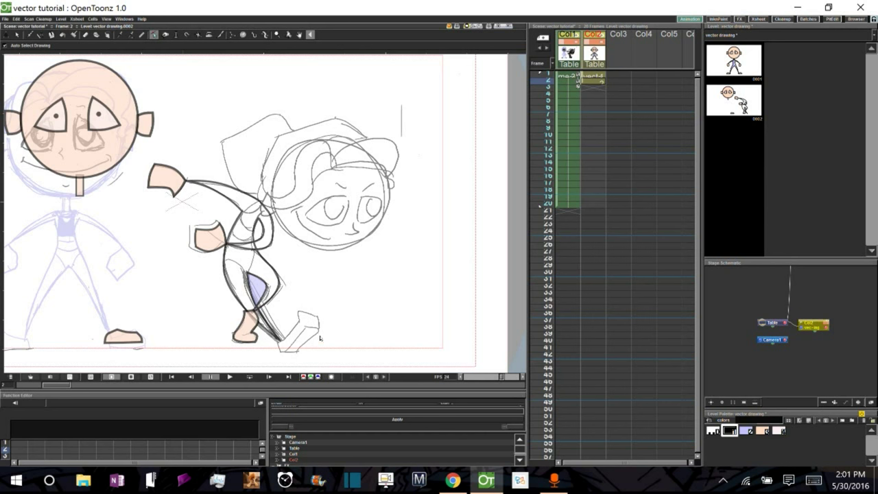
Move the remaining foot to the end of the trailing leg and place its control points along the rough foot's tilted outline
{"action": "key", "text": "s"}
{"action": "left_click", "coordinate": [132, 335]}
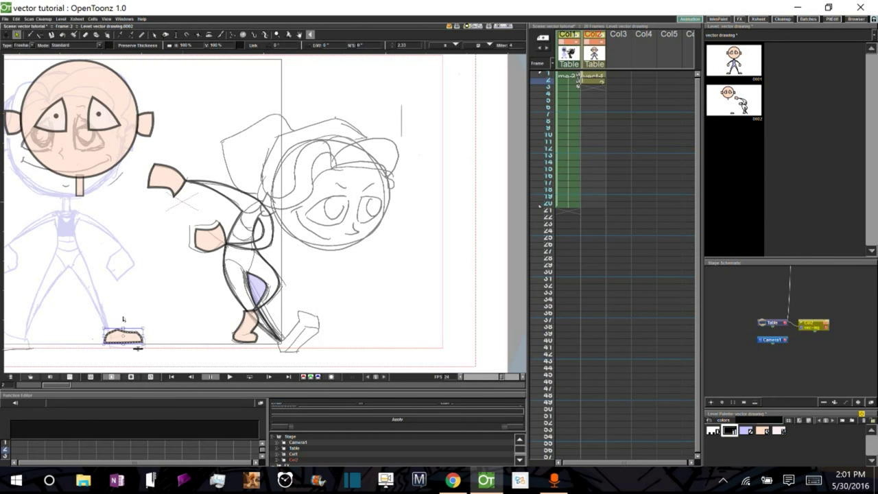
{"action": "left_click_drag", "start_coordinate": [128, 332], "coordinate": [267, 343]}
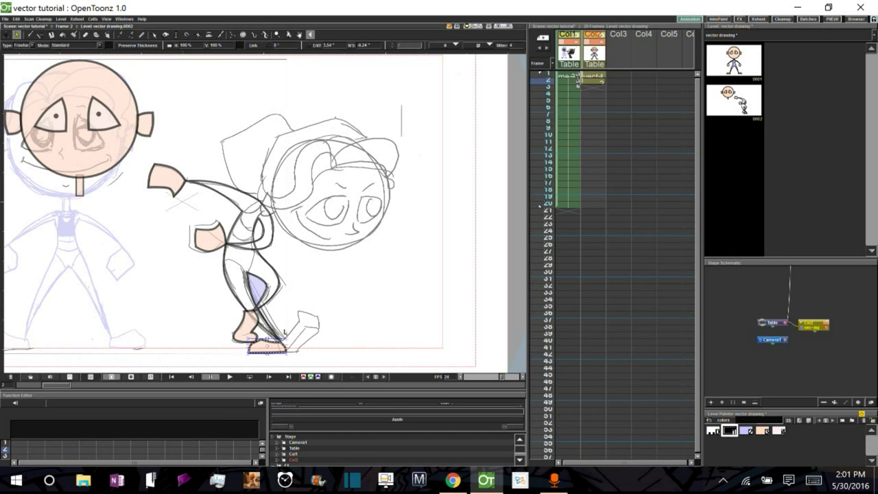
{"action": "key", "text": "c"}
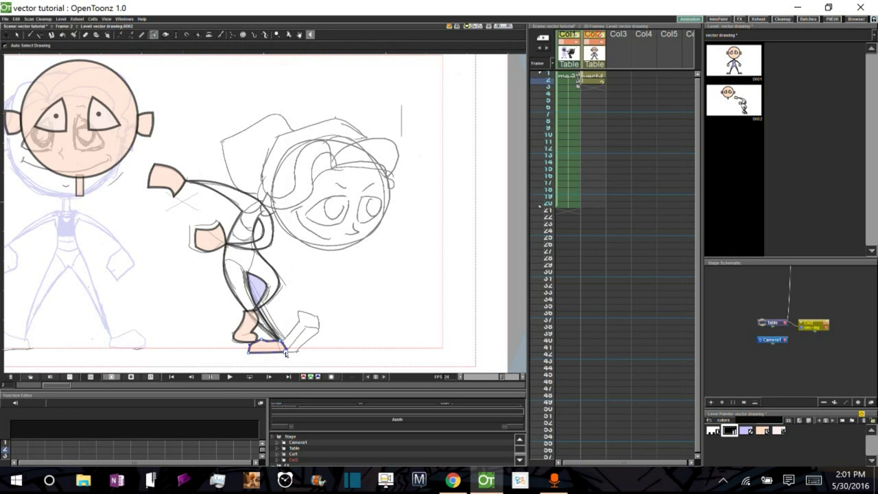
{"action": "left_click_drag", "start_coordinate": [287, 353], "coordinate": [282, 352]}
{"action": "left_click_drag", "start_coordinate": [249, 354], "coordinate": [321, 329]}
{"action": "left_click_drag", "start_coordinate": [261, 340], "coordinate": [300, 312]}
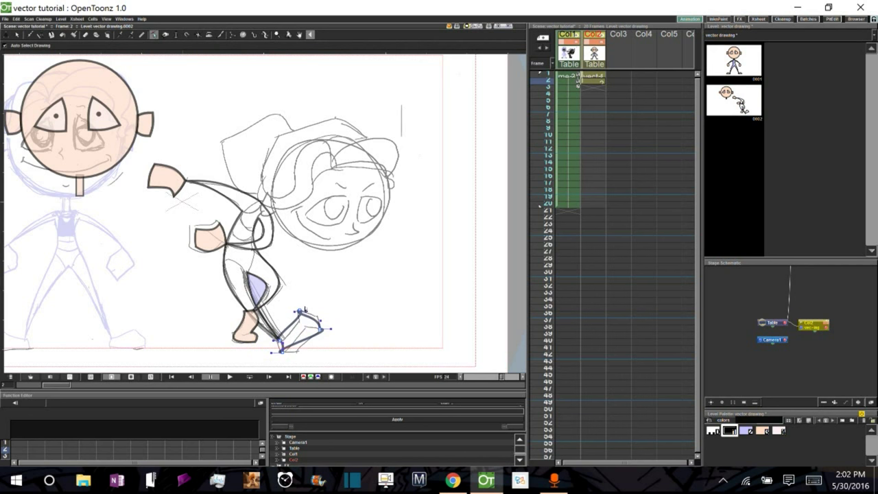
Try converting the tilted foot's corner points between curved and straight, nudge its toe point, and undo the last point changes
{"action": "left_click", "coordinate": [282, 353], "text": "alt"}
{"action": "left_click", "coordinate": [299, 312], "text": "alt"}
{"action": "left_click_drag", "start_coordinate": [322, 329], "coordinate": [323, 332]}
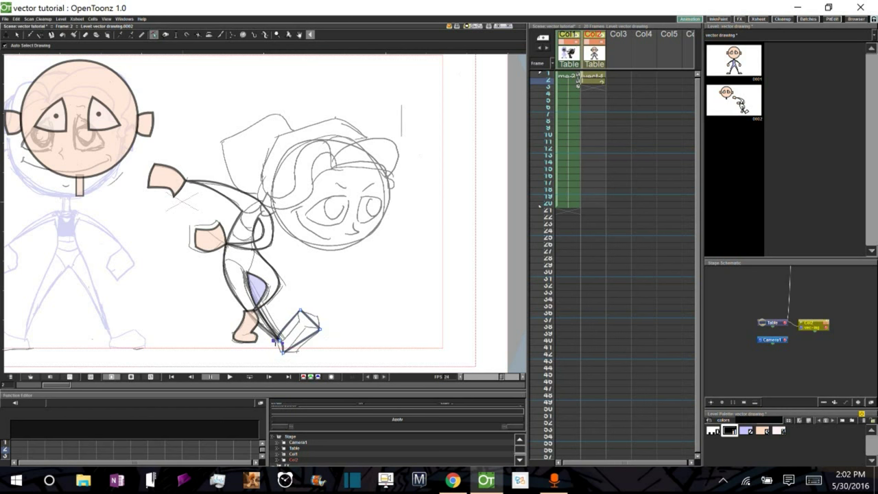
{"action": "left_click", "coordinate": [279, 341], "text": "alt"}
{"action": "key", "text": "ctrl+z"}
{"action": "key", "text": "ctrl+z"}
{"action": "key", "text": "ctrl+z"}
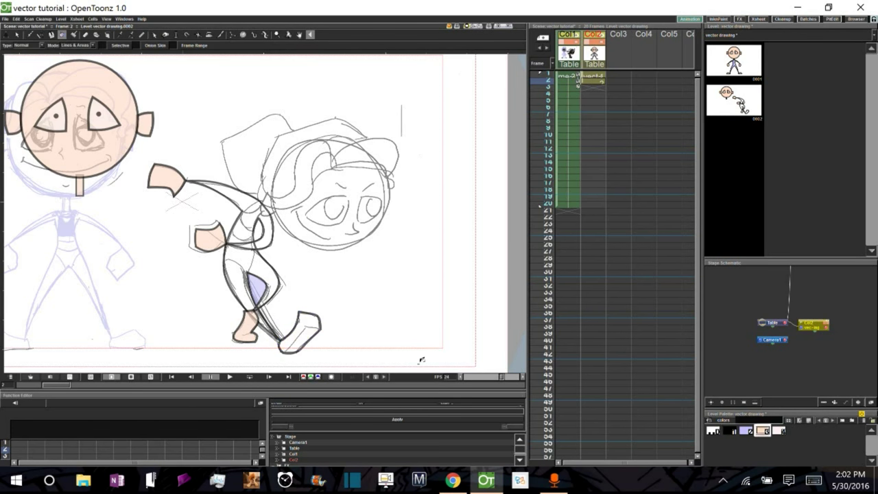
Move the head with its eyes and ears onto the rough head, then shift both ears inward to suit the turned view
{"action": "left_click", "coordinate": [17, 36]}
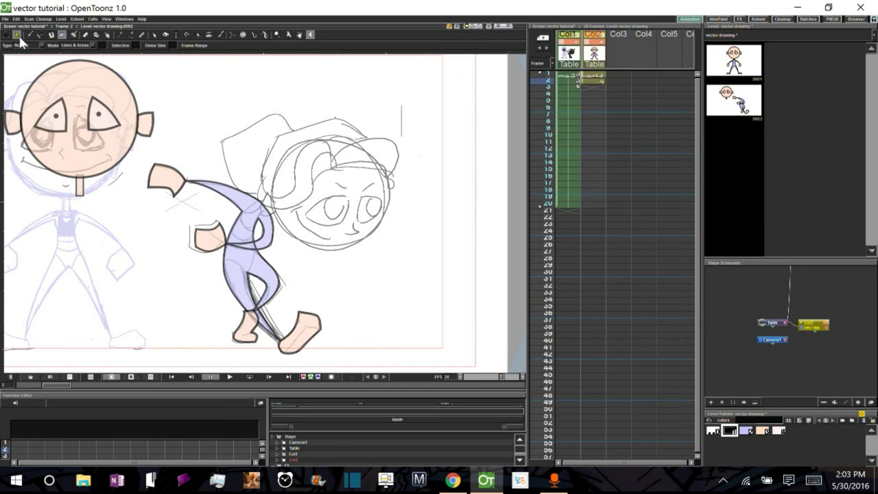
{"action": "left_click", "coordinate": [17, 35]}
{"action": "left_click", "coordinate": [355, 263]}
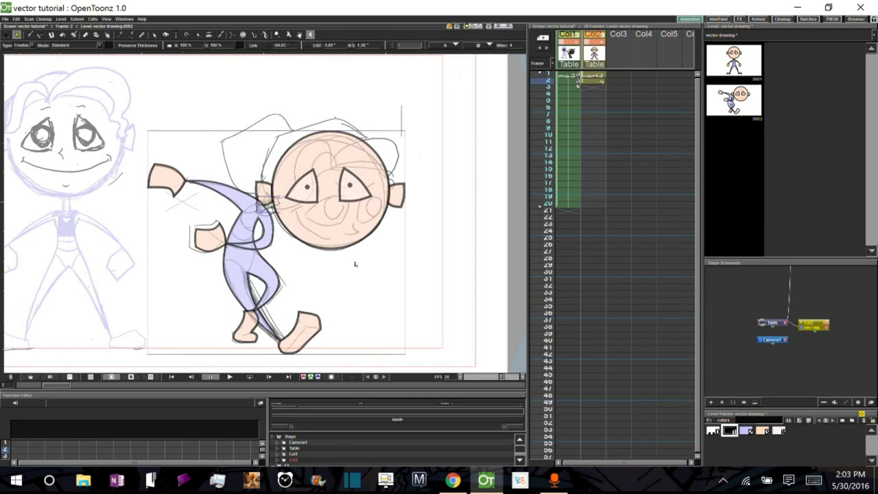
{"action": "left_click_drag", "start_coordinate": [279, 187], "coordinate": [282, 195]}
{"action": "left_click_drag", "start_coordinate": [397, 195], "coordinate": [374, 201]}
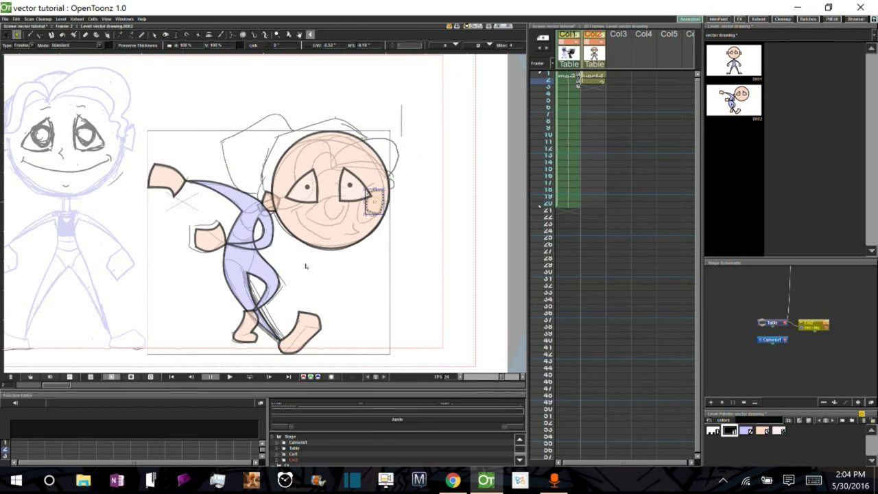
{"action": "left_click", "coordinate": [269, 199]}
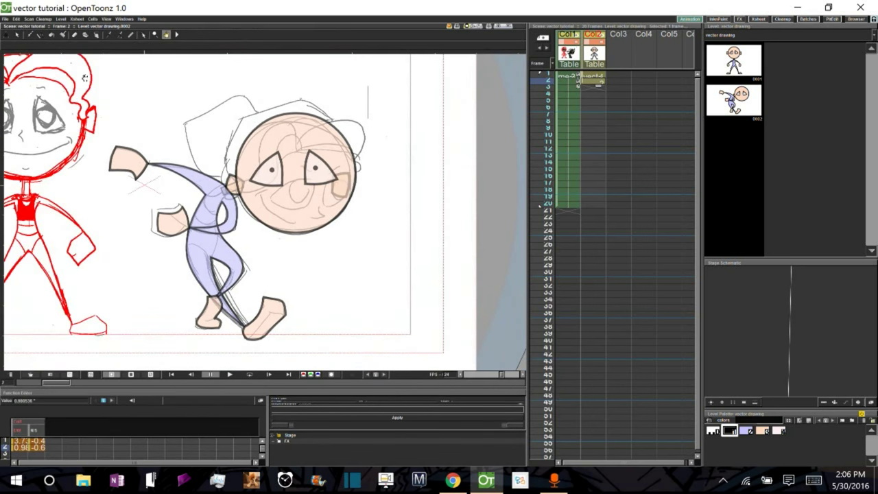
Move both eyes down onto the rough's eye positions and undo the scaling of the far eye
{"action": "left_click_drag", "start_coordinate": [108, 267], "coordinate": [100, 283]}
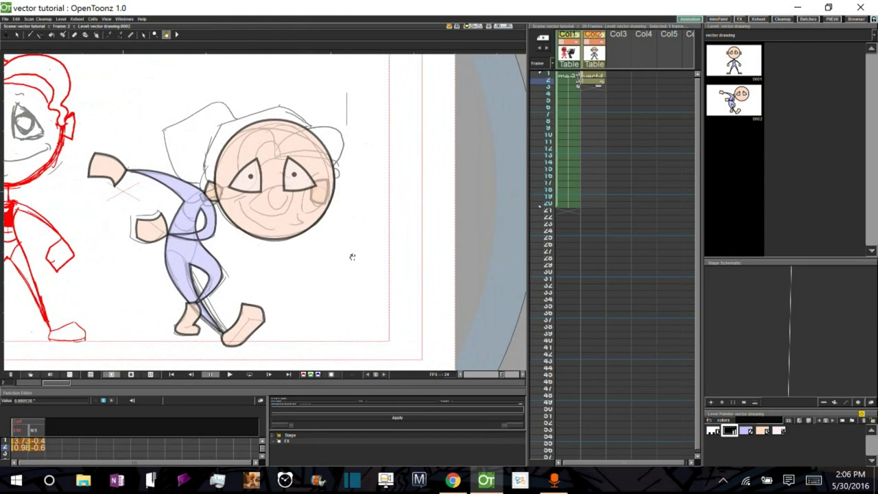
{"action": "left_click", "coordinate": [16, 35]}
{"action": "left_click", "coordinate": [261, 182]}
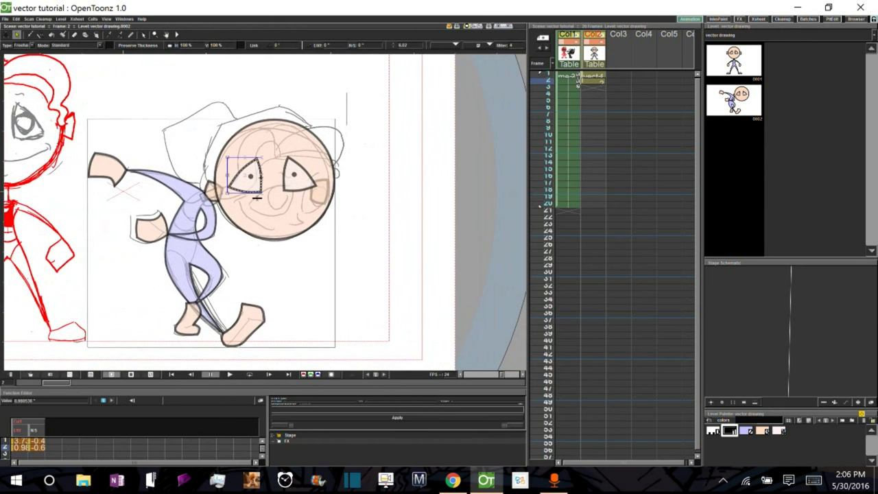
{"action": "left_click_drag", "start_coordinate": [257, 197], "coordinate": [262, 200]}
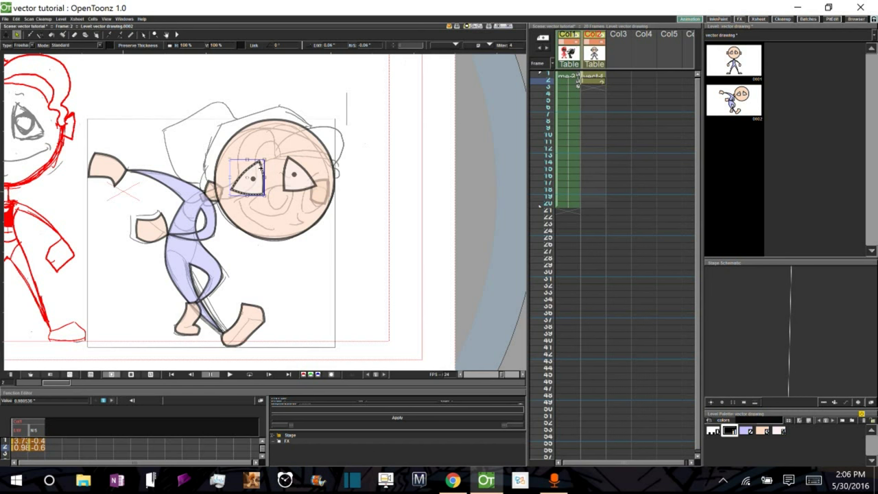
{"action": "left_click_drag", "start_coordinate": [261, 167], "coordinate": [285, 197]}
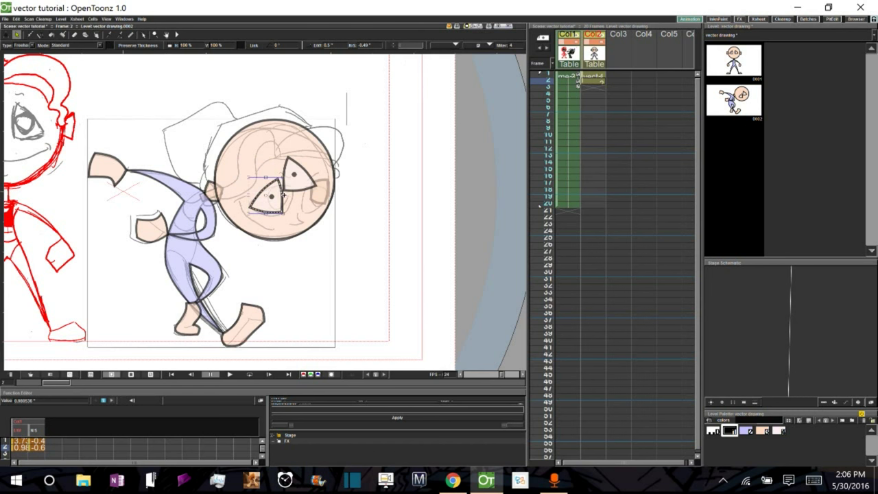
{"action": "left_click_drag", "start_coordinate": [299, 166], "coordinate": [337, 182]}
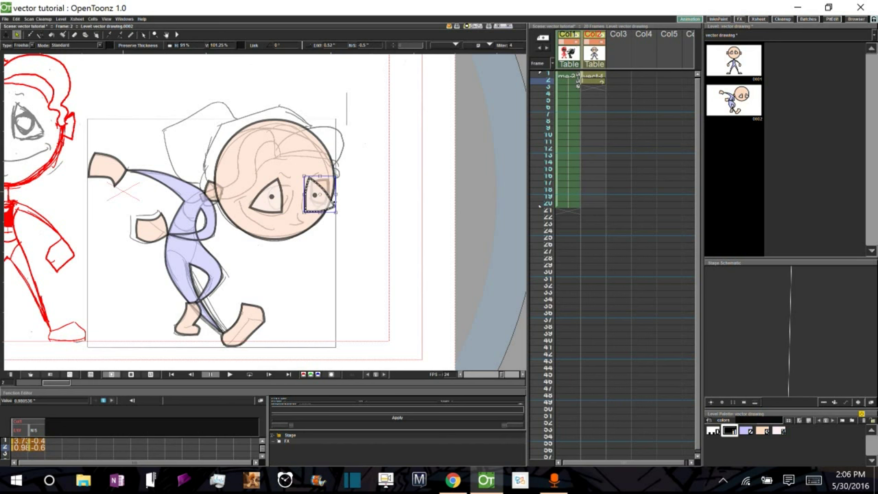
{"action": "key", "text": "ctrl+z"}
{"action": "key", "text": "ctrl+z"}
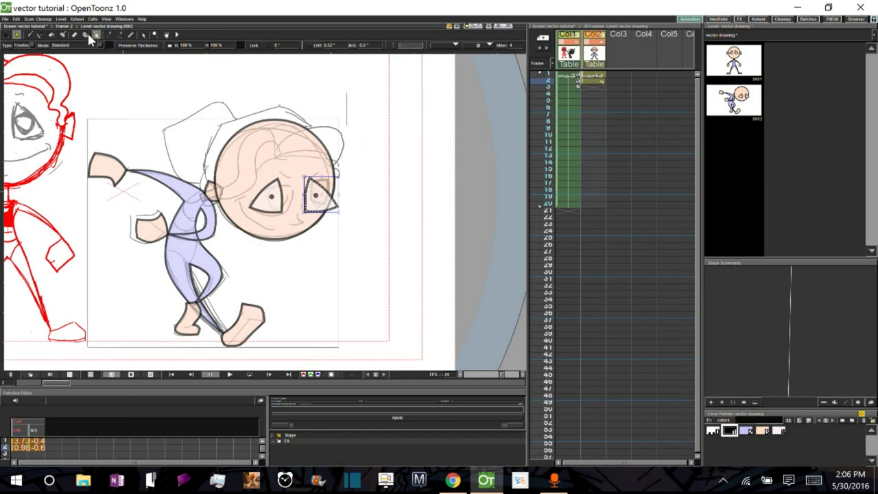
Convert the corner points of both eye outlines with the Control Point Editor so that their edges become straight
{"action": "left_click", "coordinate": [153, 34]}
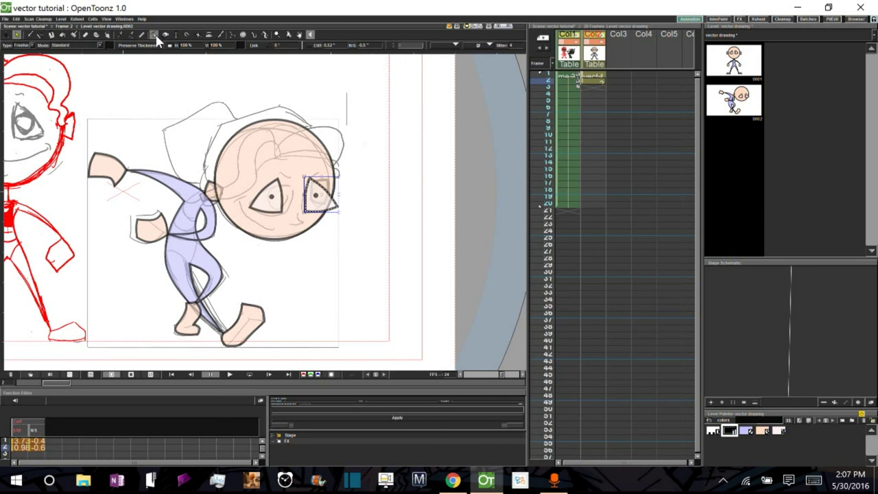
{"action": "left_click", "coordinate": [338, 208]}
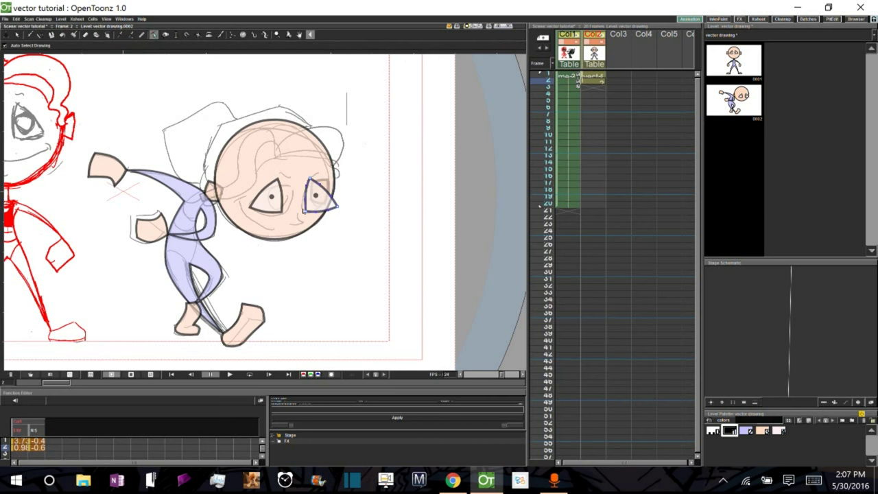
{"action": "left_click", "coordinate": [306, 212], "text": "alt"}
{"action": "left_click", "coordinate": [310, 179], "text": "alt"}
{"action": "left_click", "coordinate": [251, 211]}
{"action": "left_click", "coordinate": [250, 209], "text": "alt"}
{"action": "left_click", "coordinate": [282, 212], "text": "alt"}
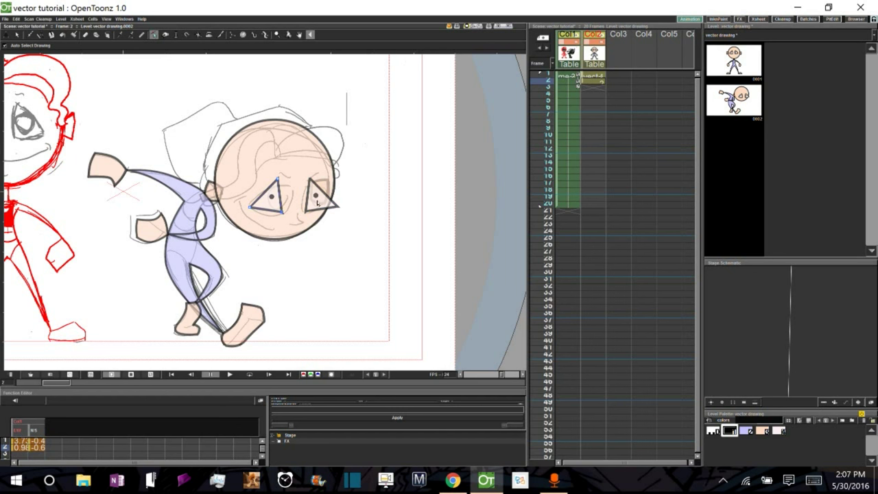
{"action": "key", "text": "ctrl+z"}
{"action": "mouse_move", "coordinate": [277, 181]}
{"action": "left_mouse_down"}
{"action": "mouse_move", "coordinate": [293, 185]}
{"action": "mouse_move", "coordinate": [285, 215]}
{"action": "mouse_move", "coordinate": [291, 190]}
{"action": "left_mouse_up"}
{"action": "key", "text": "ctrl+z"}
{"action": "key", "text": "ctrl+z"}
{"action": "key", "text": "ctrl+z"}
Reshape both eye outlines with their control points to match the rough, lowering their upper corners and keeping the far eye inside the head
{"action": "left_click", "coordinate": [278, 179], "text": "alt"}
{"action": "left_click", "coordinate": [281, 212], "text": "alt"}
{"action": "left_click_drag", "start_coordinate": [278, 181], "coordinate": [286, 214]}
{"action": "left_click_drag", "start_coordinate": [310, 179], "coordinate": [312, 199]}
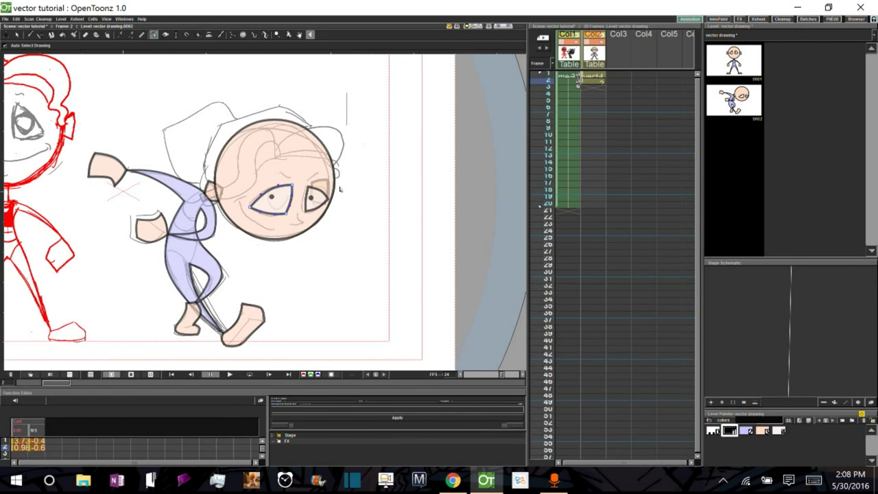
Hide the rough drawing in Col1 and set the opacity of Col2 to 100
{"action": "left_click", "coordinate": [575, 43]}
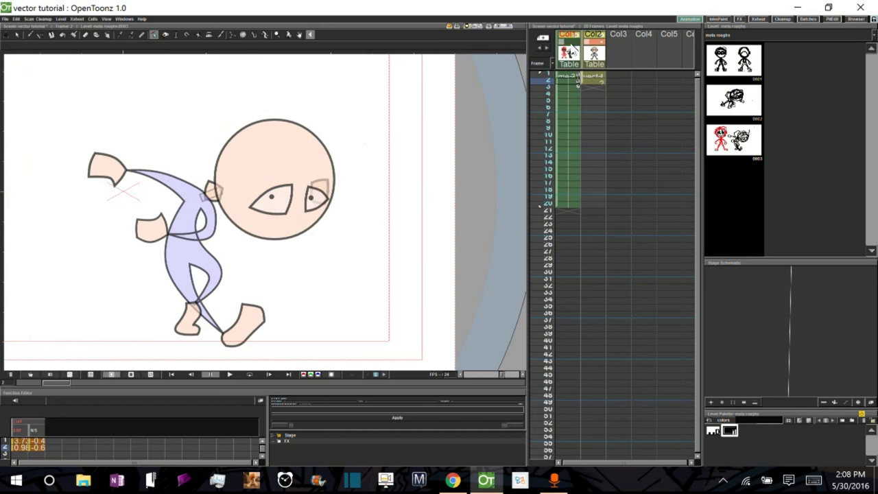
{"action": "left_click", "coordinate": [596, 47]}
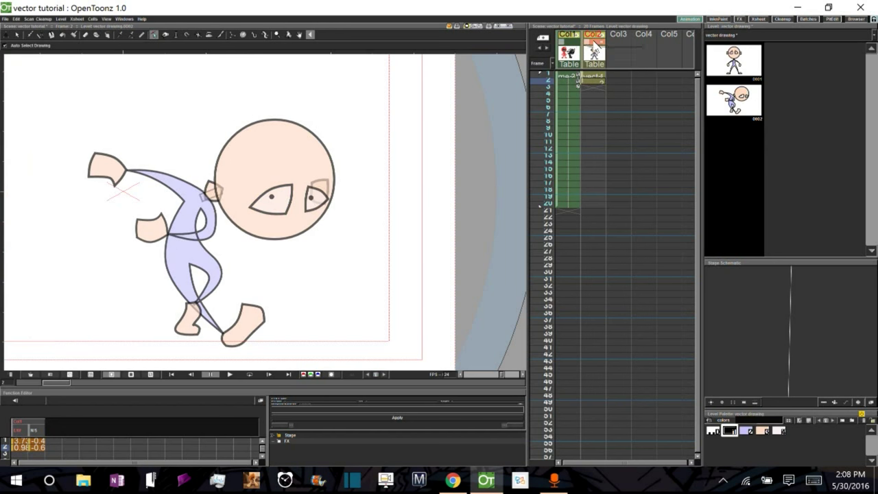
{"action": "left_click_drag", "start_coordinate": [621, 43], "coordinate": [640, 39]}
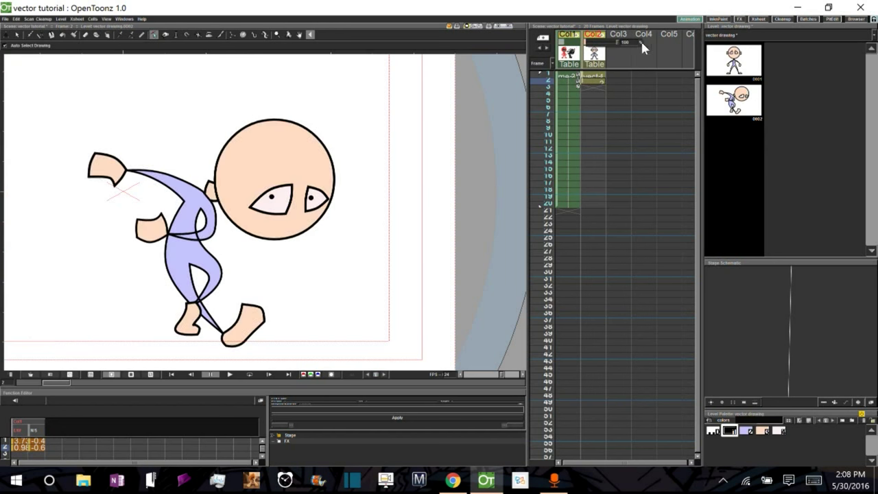
Check the running pose in frame 2 of Col2 against the standing pose in frame 1, with the whole figure in view
{"action": "left_click", "coordinate": [596, 80]}
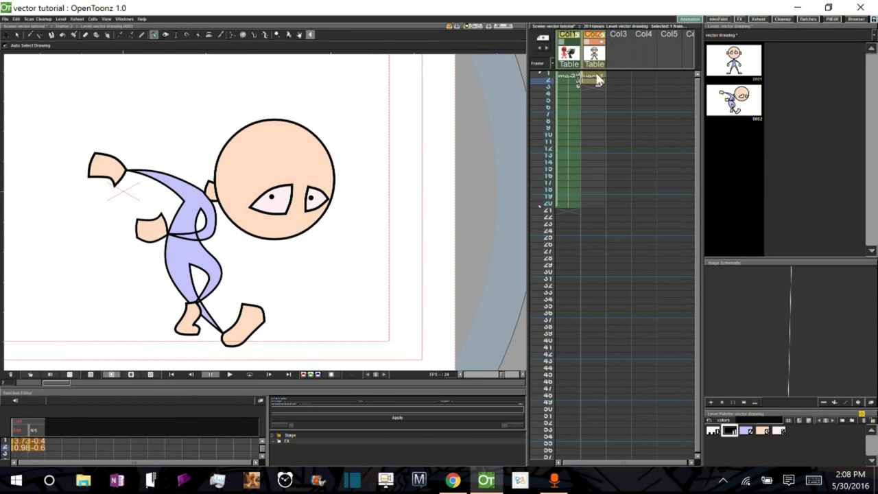
{"action": "key", "text": "Up"}
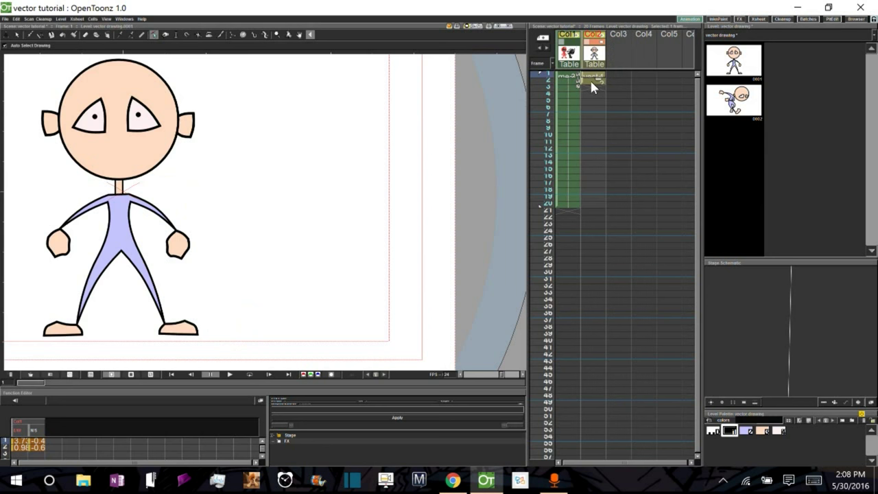
{"action": "key", "text": "space"}
{"action": "left_click_drag", "start_coordinate": [373, 220], "coordinate": [394, 217]}
{"action": "key", "text": "space"}
{"action": "scroll", "coordinate": [425, 212], "scroll_direction": "down", "scroll_amount": 3}
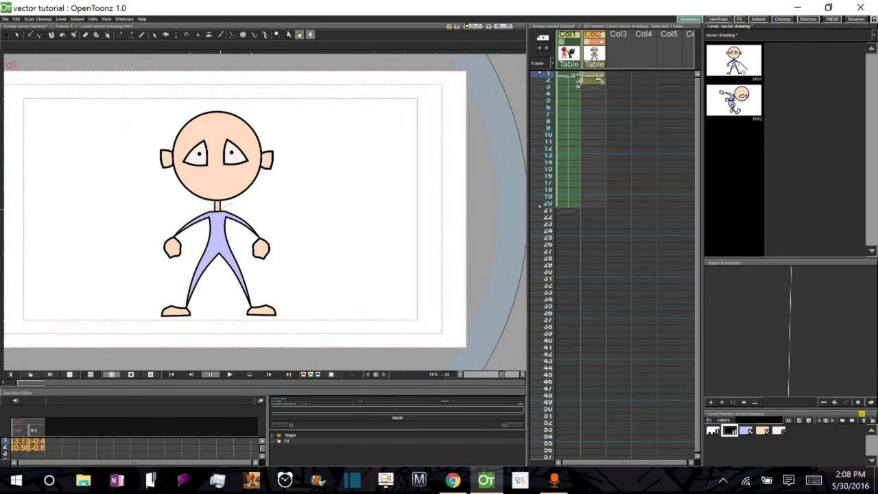
Compare drawings 0001 and 0002 of the vector drawing level by alternating between them in the level strip
{"action": "left_click", "coordinate": [739, 61]}
{"action": "left_click", "coordinate": [599, 75]}
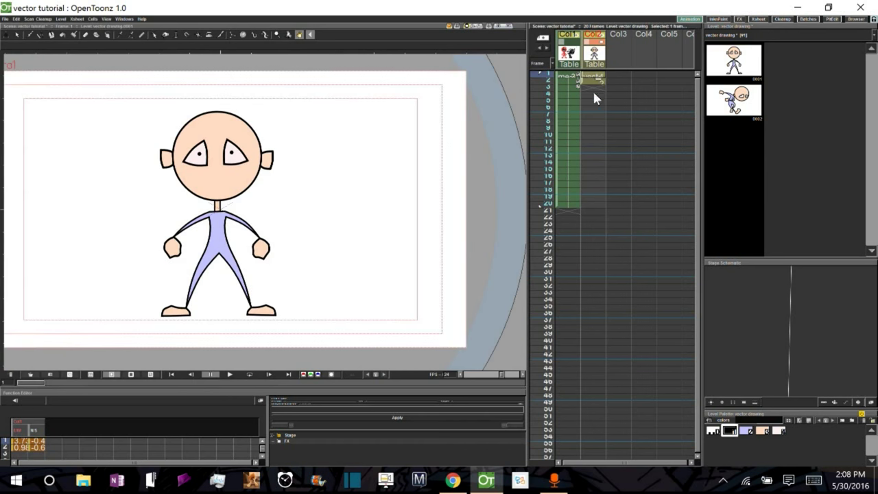
{"action": "left_click", "coordinate": [589, 79]}
{"action": "left_click", "coordinate": [736, 103]}
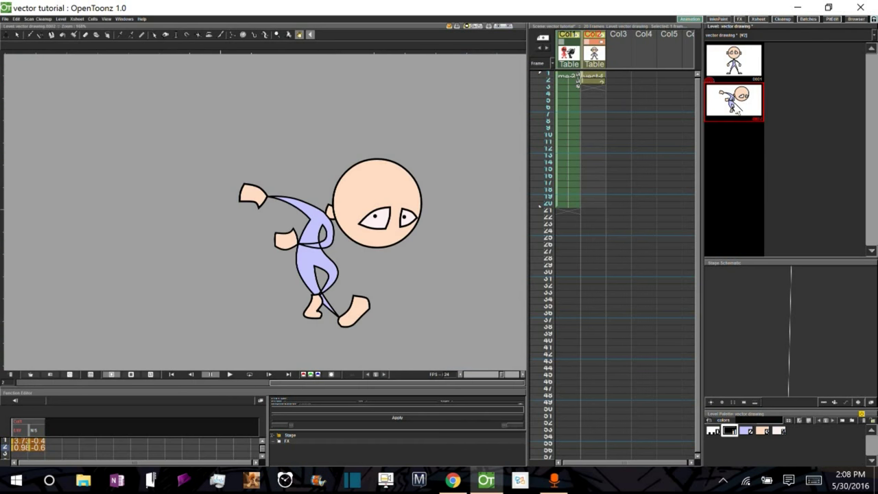
{"action": "left_click", "coordinate": [739, 72]}
{"action": "left_click", "coordinate": [735, 101]}
{"action": "left_click", "coordinate": [736, 66]}
{"action": "left_click", "coordinate": [741, 108]}
{"action": "left_click", "coordinate": [738, 66]}
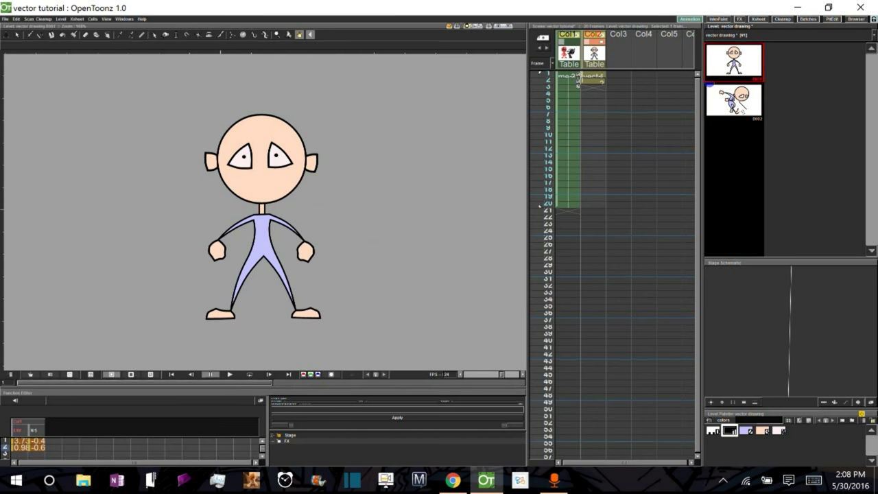
Insert five blank drawings between the standing and running poses in the level strip, and switch to the InknPaint workspace
{"action": "left_click", "coordinate": [740, 103]}
{"action": "right_click", "coordinate": [741, 103]}
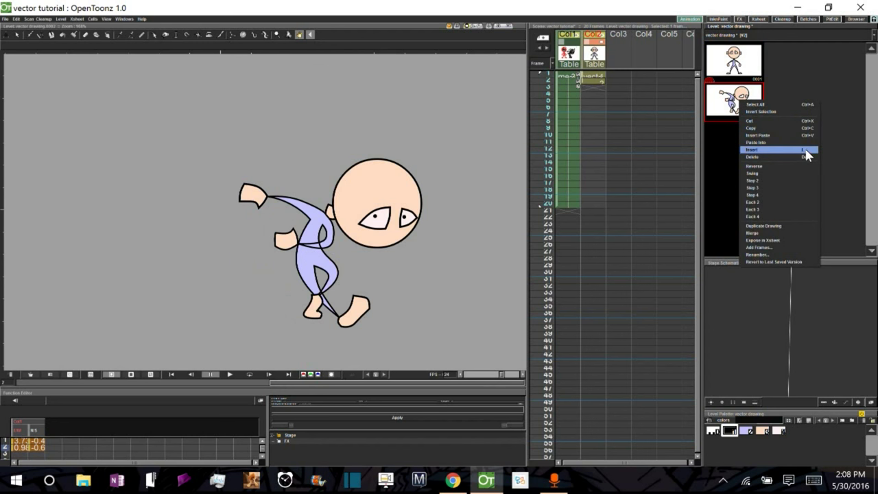
{"action": "left_click", "coordinate": [807, 155]}
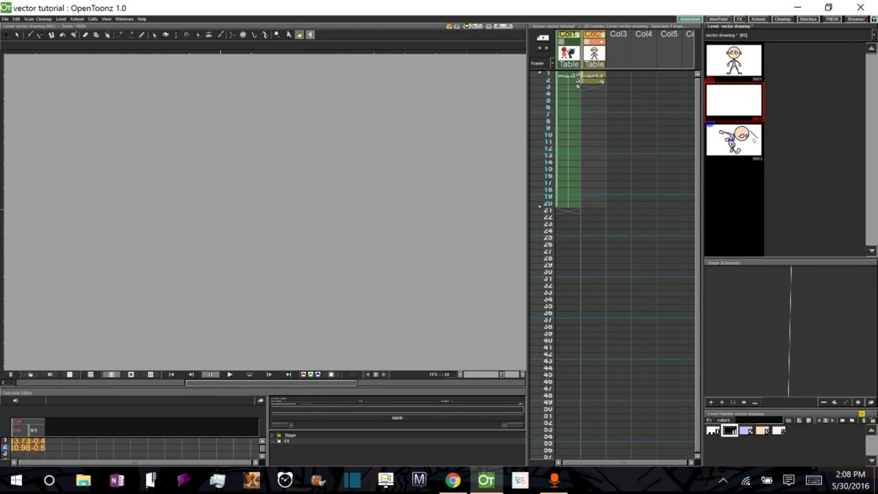
{"action": "key", "text": "Insert"}
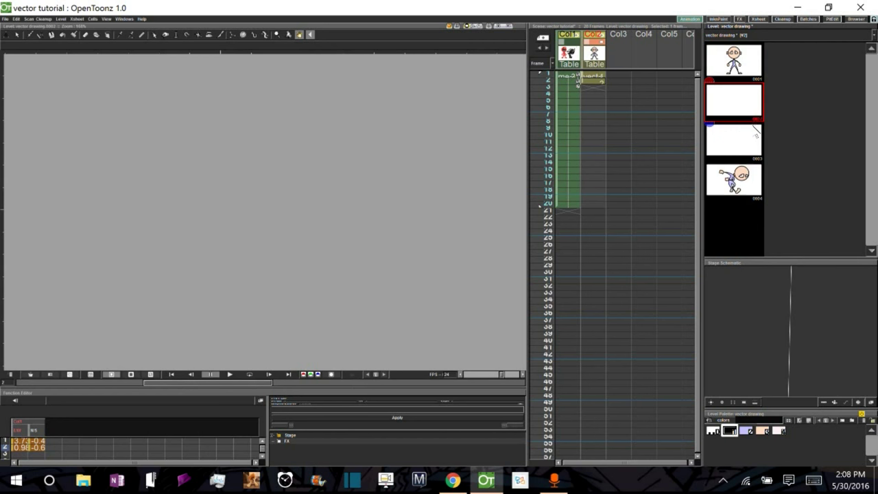
{"action": "key", "text": "Insert"}
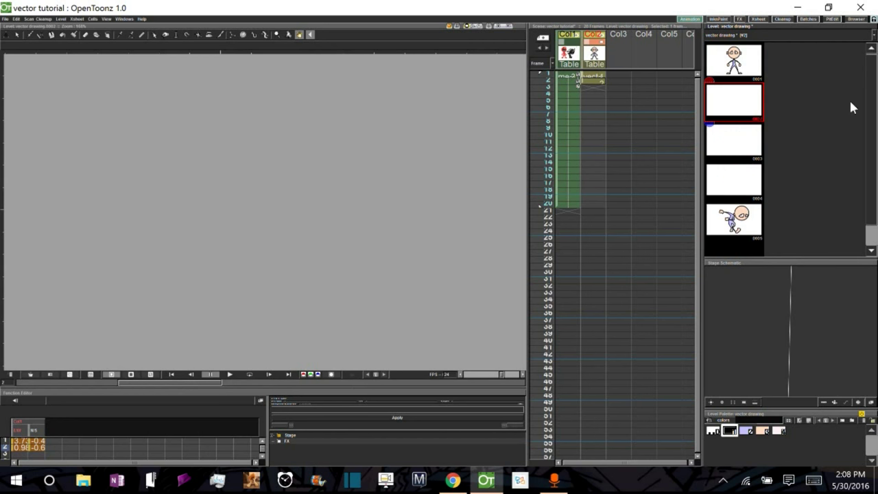
{"action": "key", "text": "Insert"}
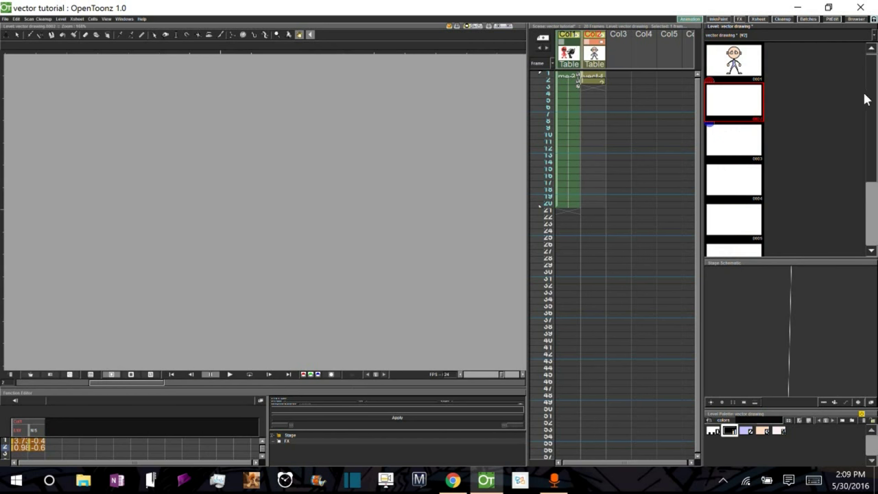
{"action": "scroll", "coordinate": [870, 103], "scroll_direction": "down", "scroll_amount": 1}
{"action": "left_click", "coordinate": [719, 19]}
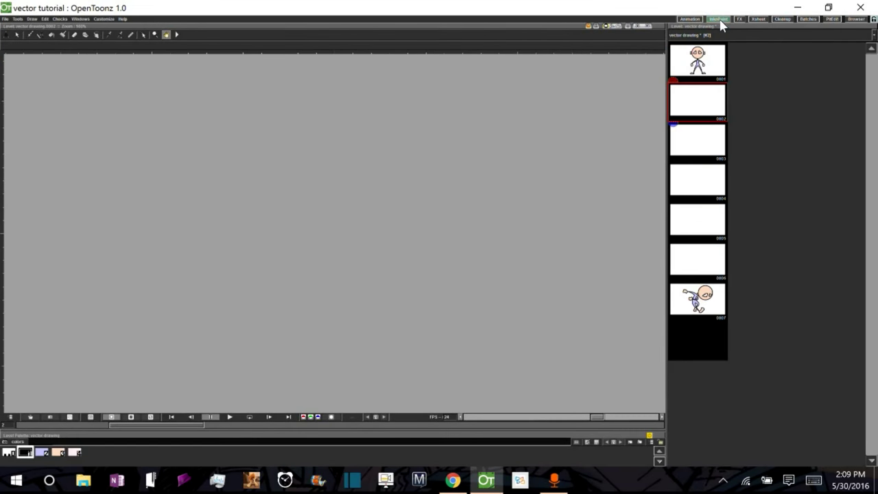
Switch to the Animation workspace and bring the standing pose into view in the level strip
{"action": "left_click", "coordinate": [690, 19]}
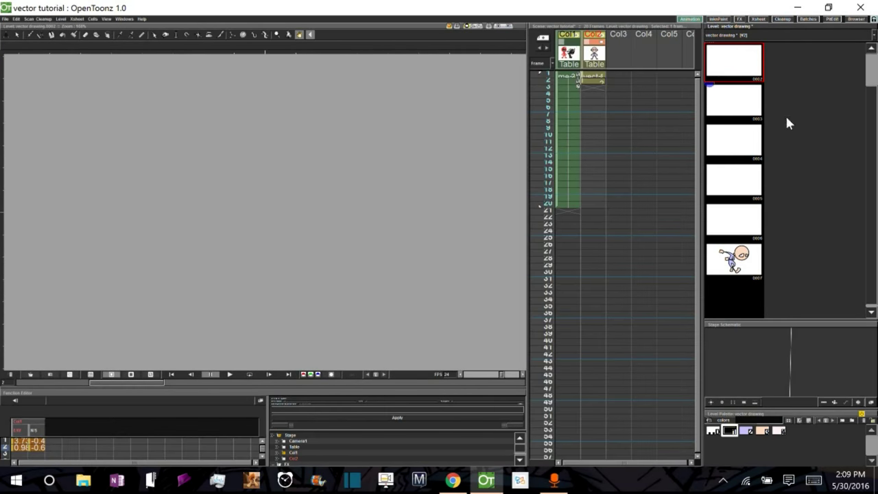
{"action": "scroll", "coordinate": [874, 127], "scroll_direction": "up", "scroll_amount": 1}
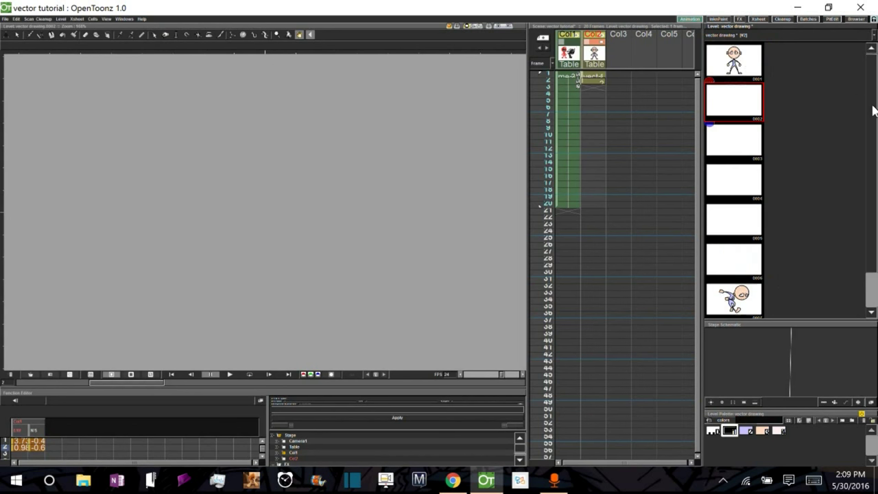
{"action": "left_click", "coordinate": [743, 66]}
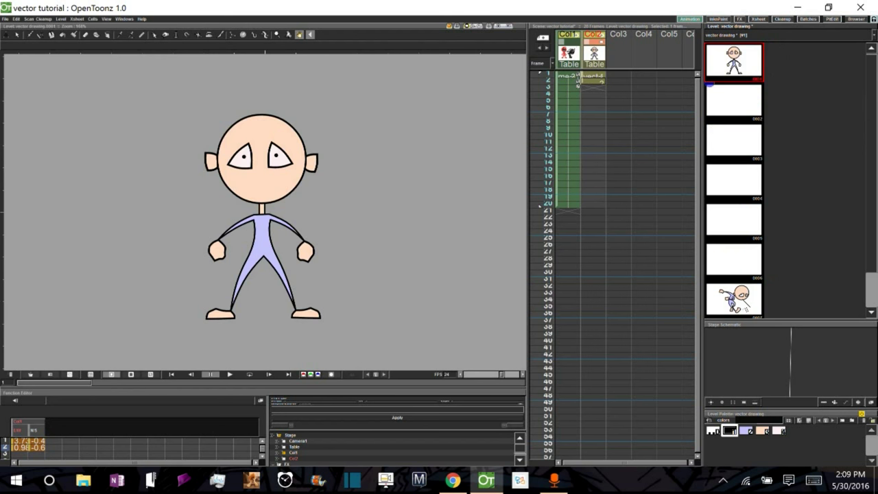
{"action": "left_click", "coordinate": [746, 306], "text": "shift"}
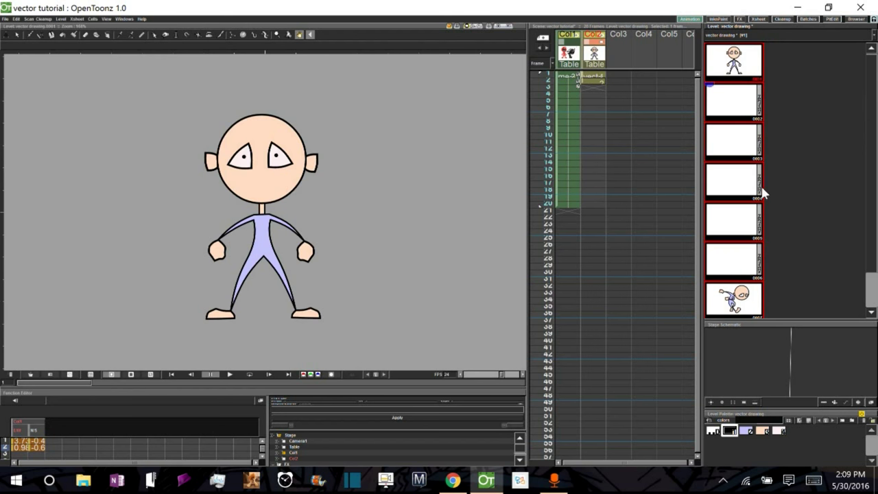
{"action": "left_click", "coordinate": [761, 223]}
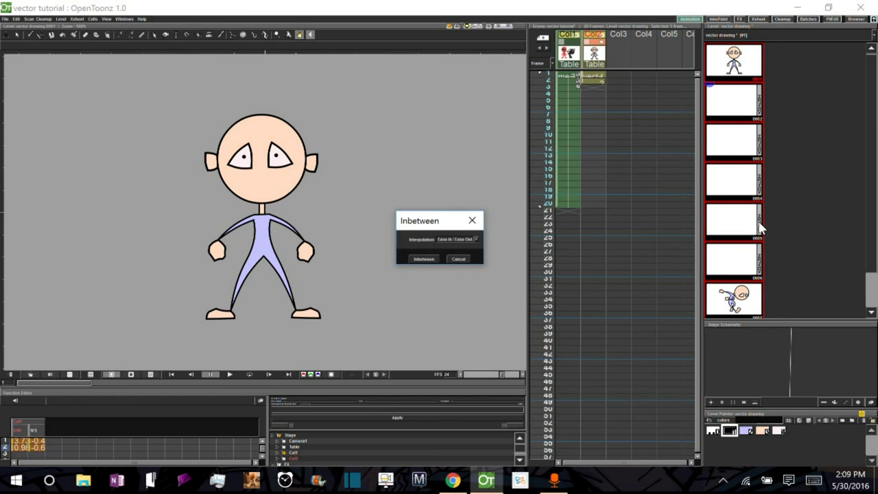
{"action": "left_click", "coordinate": [458, 258]}
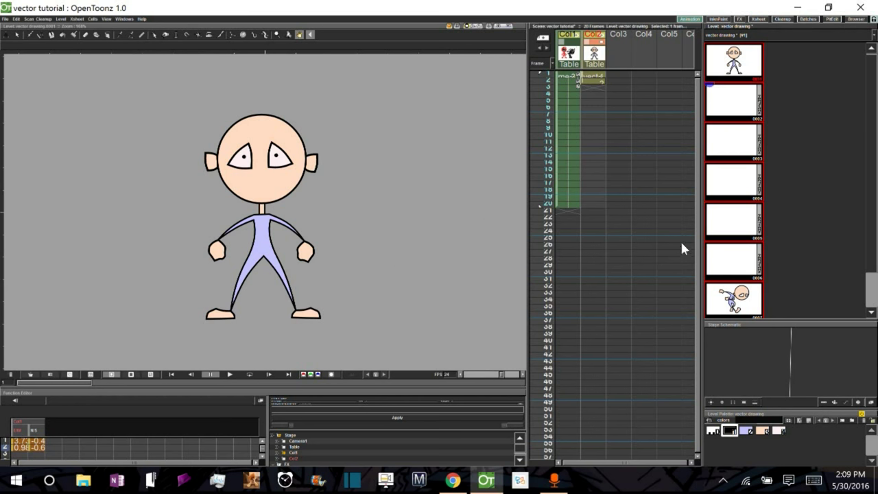
{"action": "left_click", "coordinate": [760, 226]}
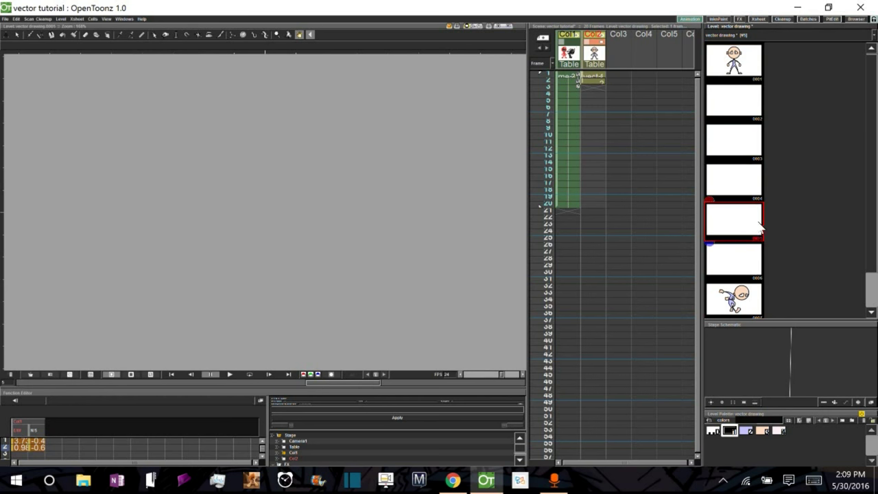
Generate inbetweens across drawings 0001 to 0007 of the vector drawing level, choosing an interpolation type for them
{"action": "left_click", "coordinate": [755, 69]}
{"action": "left_click", "coordinate": [757, 291], "text": "shift"}
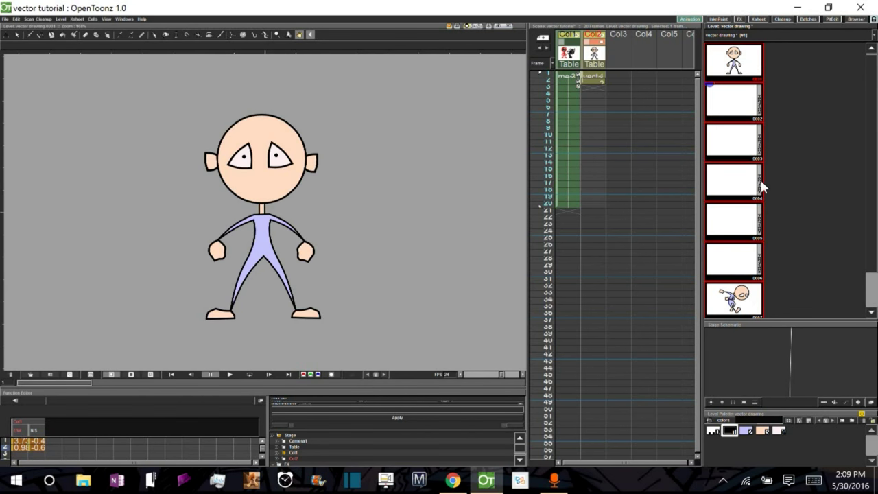
{"action": "left_click", "coordinate": [760, 182]}
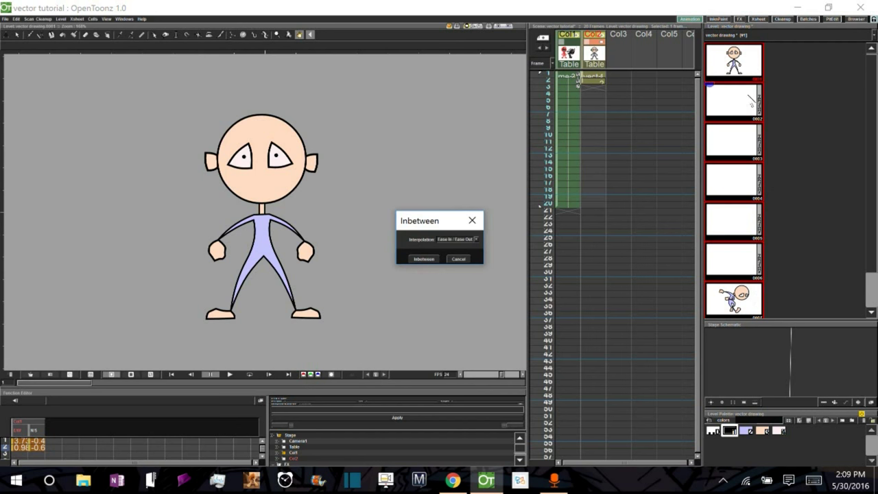
{"action": "left_click", "coordinate": [476, 240]}
{"action": "left_click", "coordinate": [461, 255]}
{"action": "left_click", "coordinate": [423, 259]}
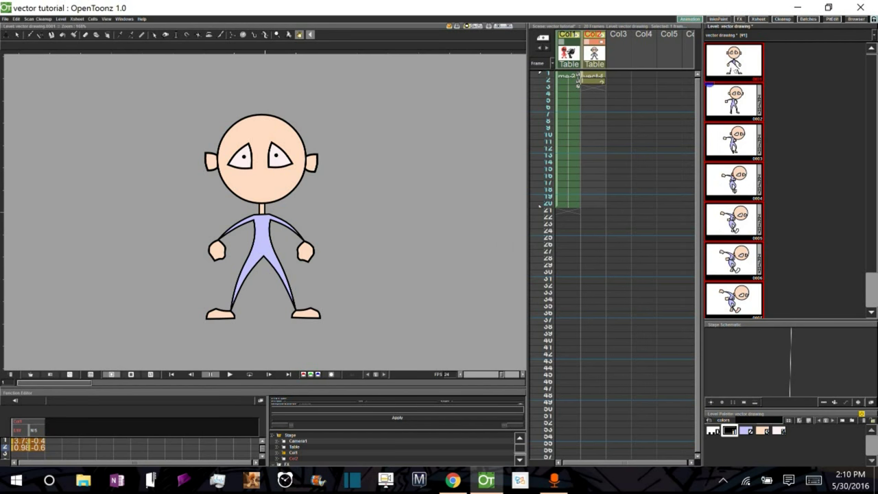
Check the generated inbetweens by stepping forward and back through the level's drawings, starting from the standing pose
{"action": "left_click", "coordinate": [735, 68]}
{"action": "key", "text": "Down"}
{"action": "key", "text": "Down"}
{"action": "key", "text": "Down"}
{"action": "key", "text": "Down"}
{"action": "key", "text": "Down"}
{"action": "key", "text": "Down"}
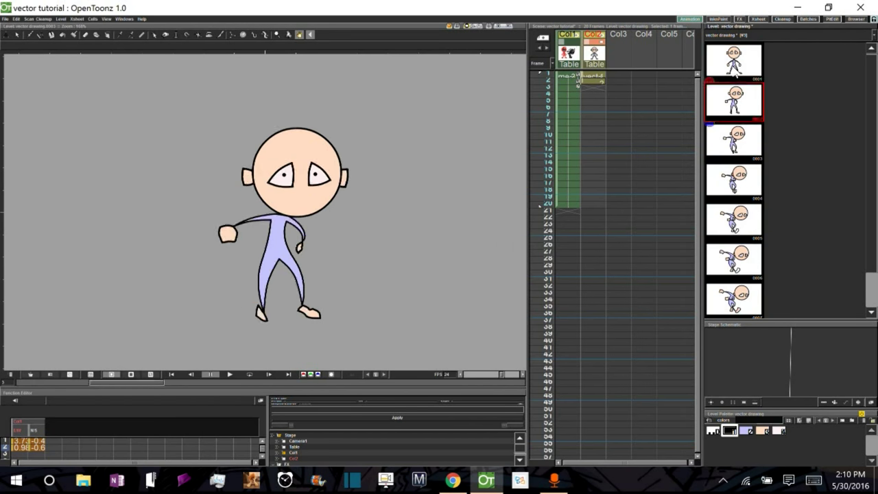
{"action": "key", "text": "Up"}
{"action": "key", "text": "Up"}
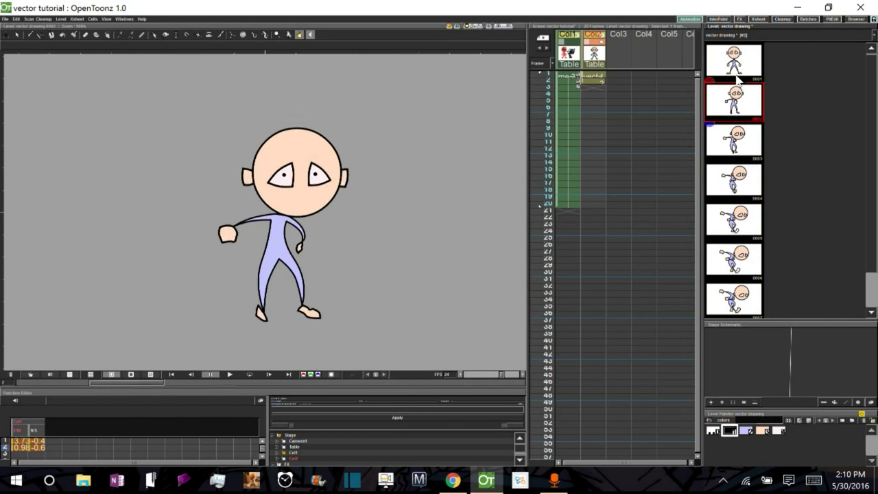